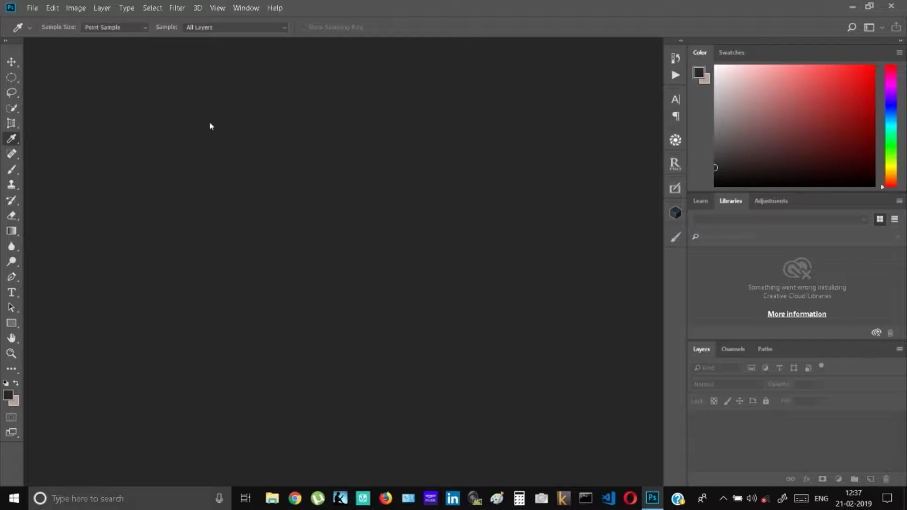
Open the car photo action-asphalt-auto-210019 (1).jpg from the Desktop
{"action": "left_click", "coordinate": [35, 8]}
{"action": "left_click", "coordinate": [32, 8]}
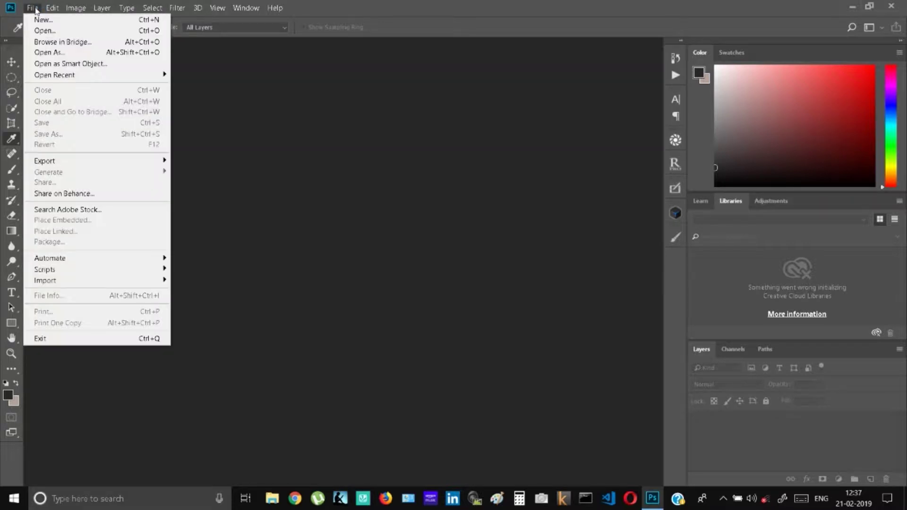
{"action": "left_click", "coordinate": [48, 31]}
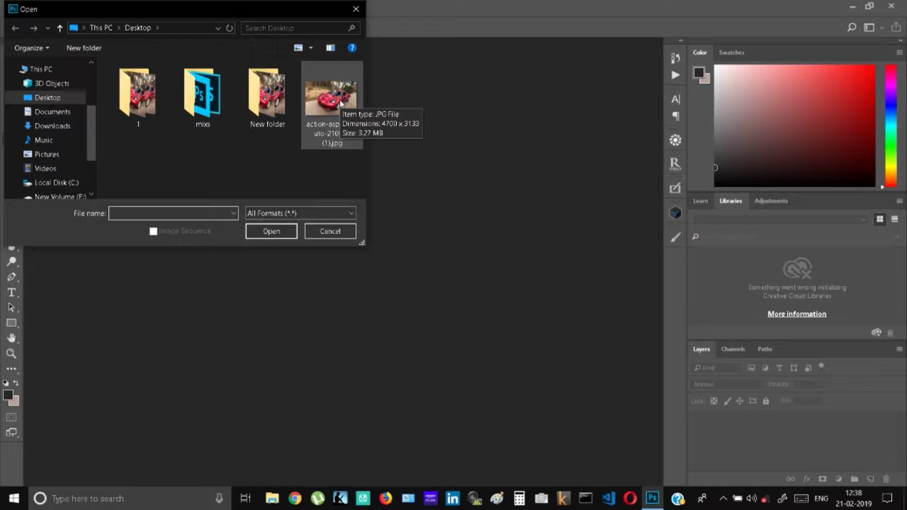
{"action": "double_click", "coordinate": [339, 101]}
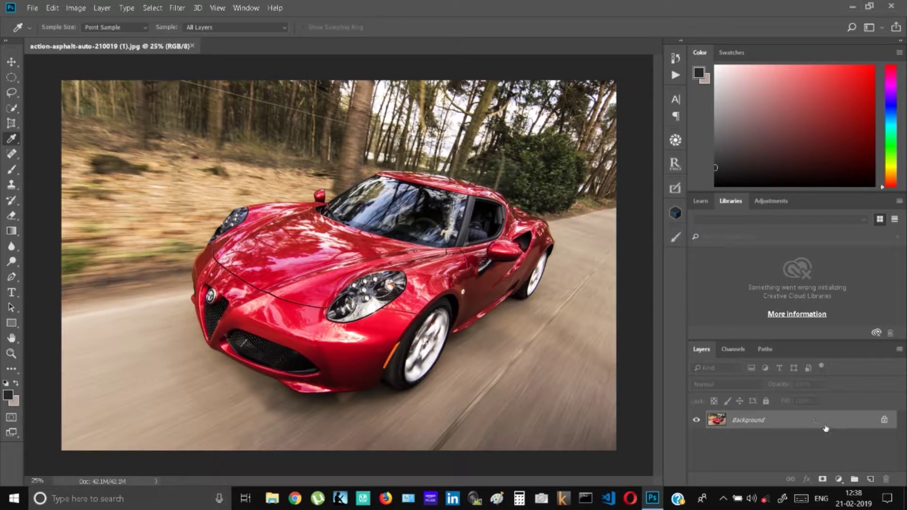
Duplicate the Background layer and convert the copy to a smart object
{"action": "right_click", "coordinate": [822, 424]}
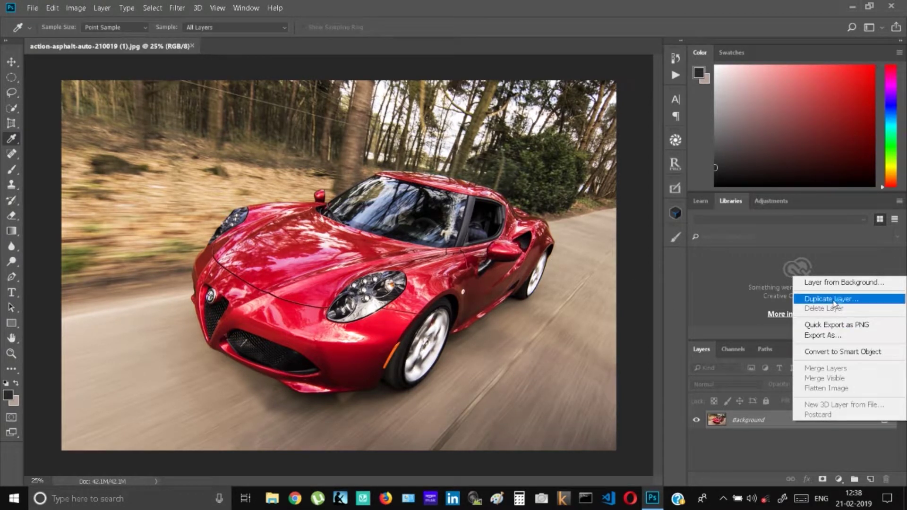
{"action": "left_click", "coordinate": [836, 298]}
{"action": "left_click", "coordinate": [550, 132]}
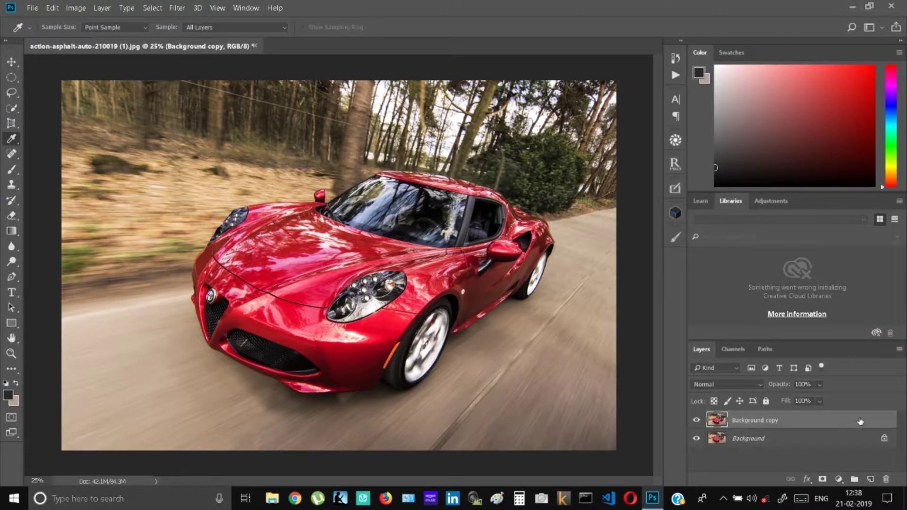
{"action": "right_click", "coordinate": [860, 421]}
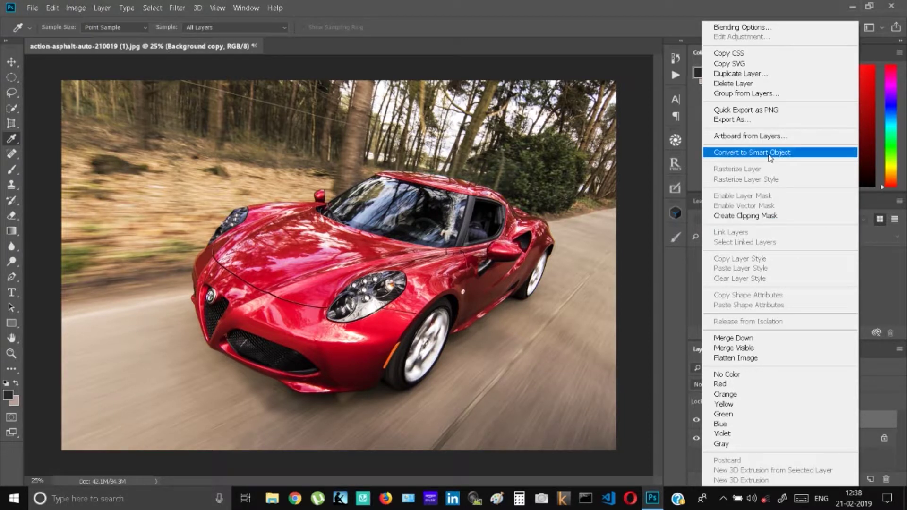
{"action": "left_click", "coordinate": [769, 154]}
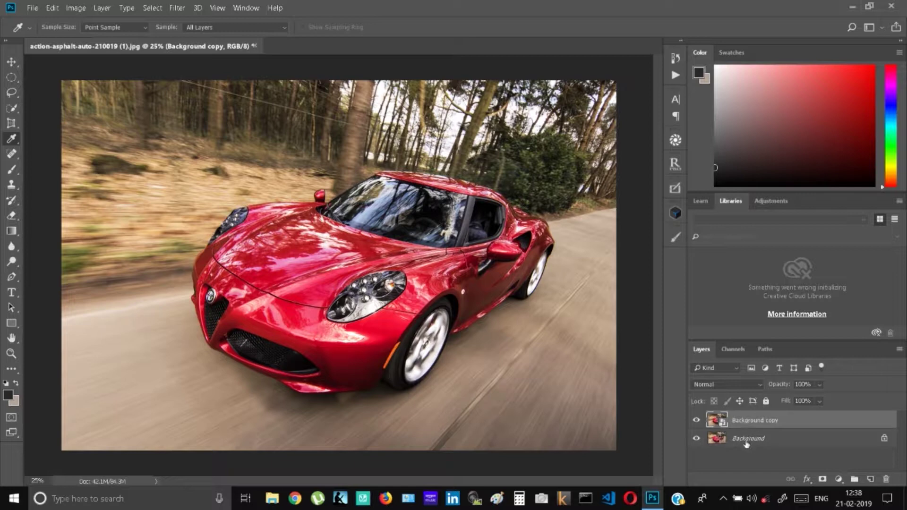
Apply the Camera Raw Filter to the Background copy layer with exposure set to -1
{"action": "left_click", "coordinate": [177, 8]}
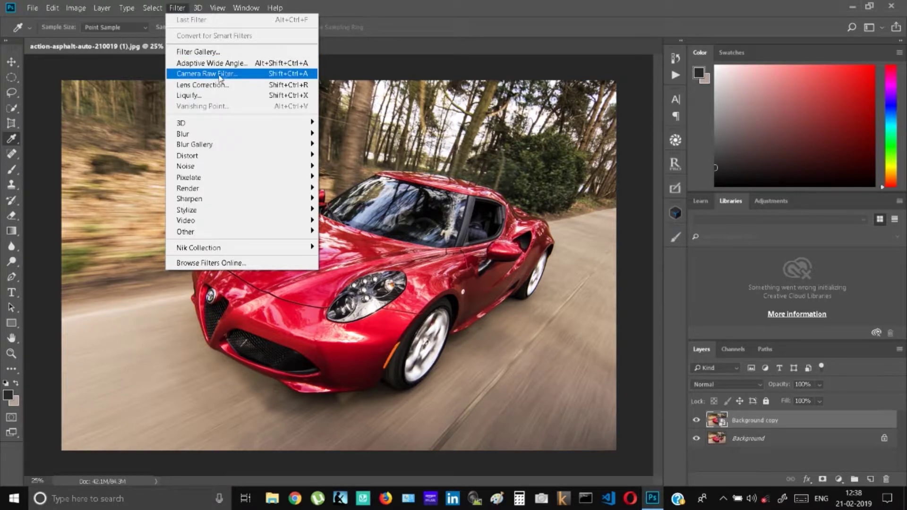
{"action": "left_click", "coordinate": [219, 74]}
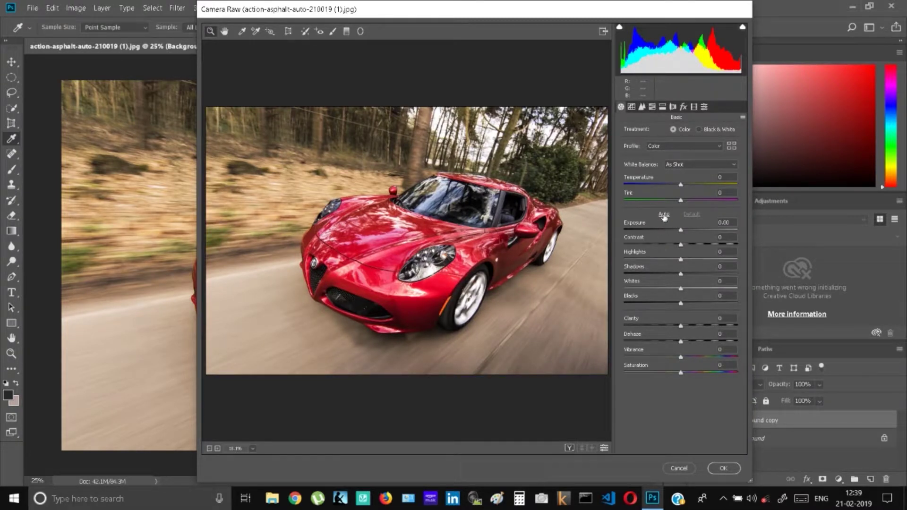
{"action": "left_click", "coordinate": [730, 222]}
{"action": "type", "text": "-1"}
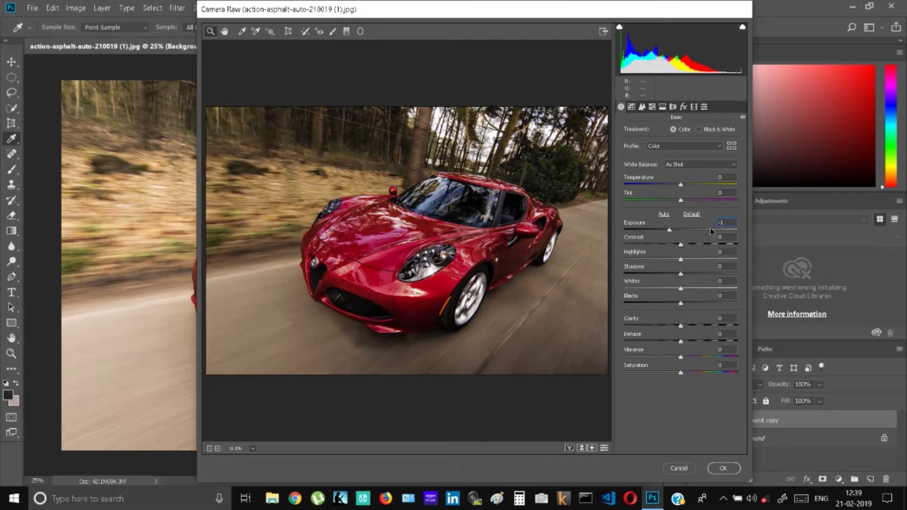
{"action": "left_click", "coordinate": [734, 468]}
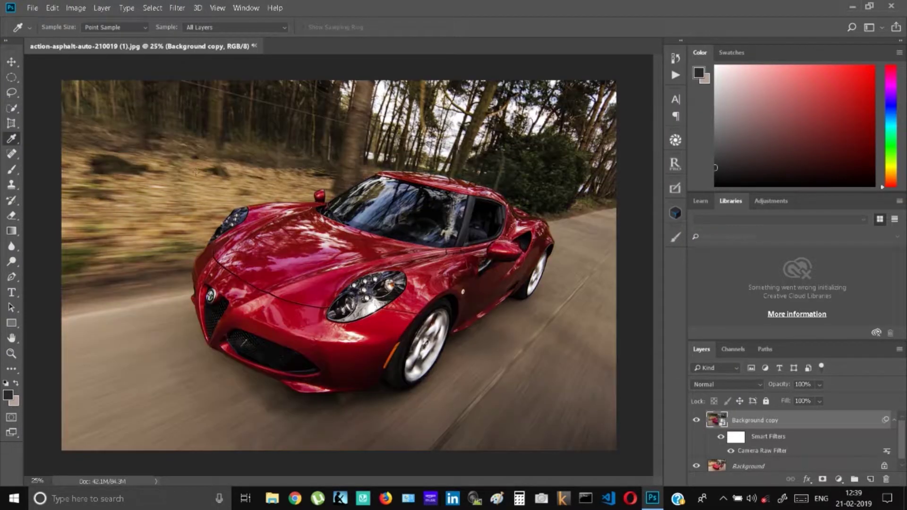
Export the darkened image as a JPG named LOW to the Desktop
{"action": "left_click", "coordinate": [32, 7]}
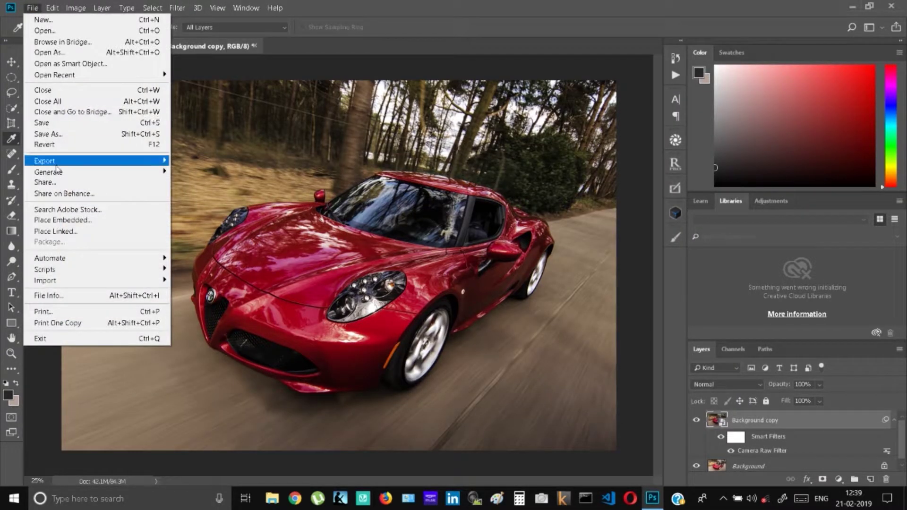
{"action": "mouse_move", "coordinate": [54, 165]}
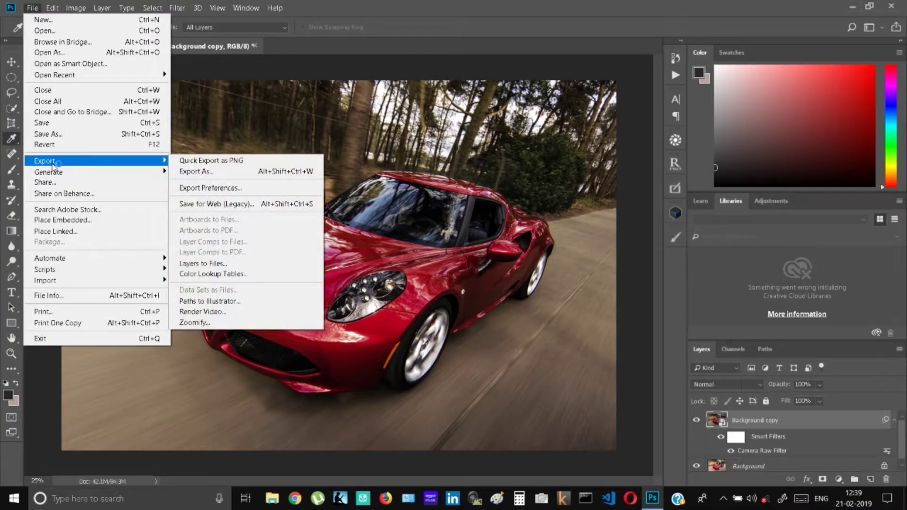
{"action": "left_click", "coordinate": [191, 171]}
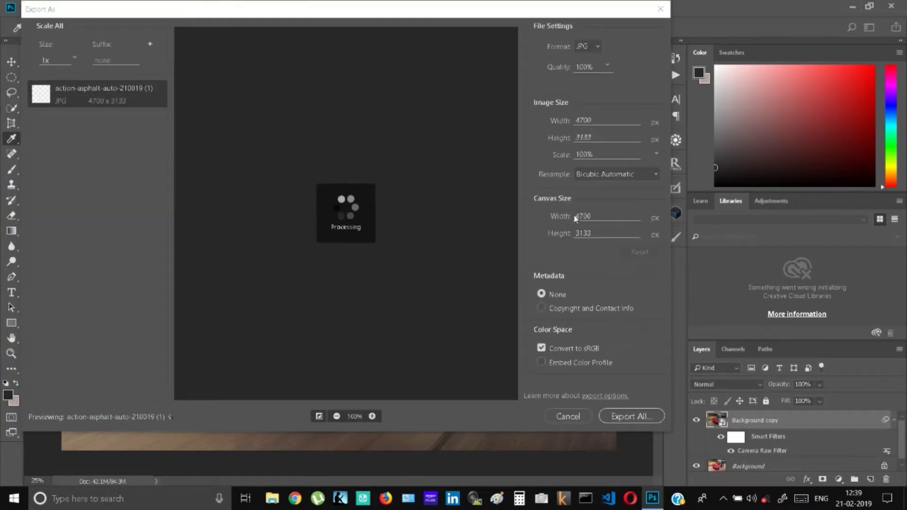
{"action": "left_click", "coordinate": [629, 417]}
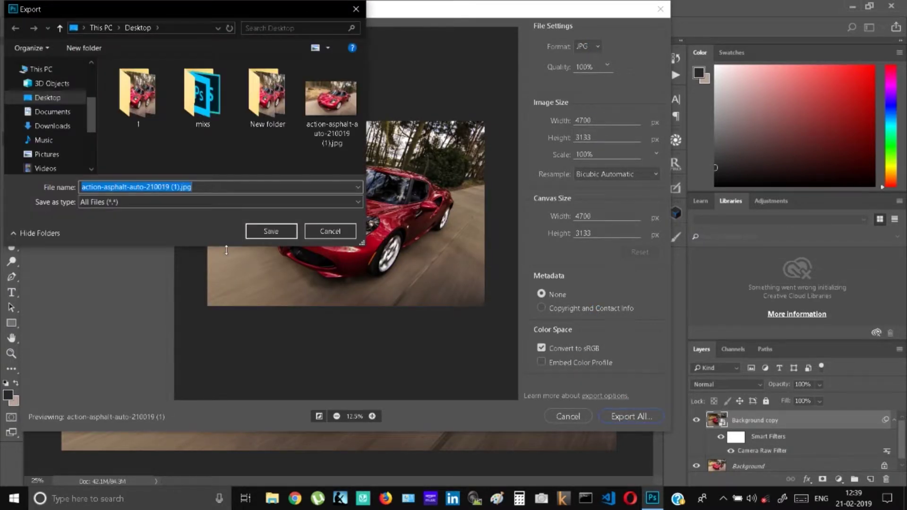
{"action": "type", "text": "LOW"}
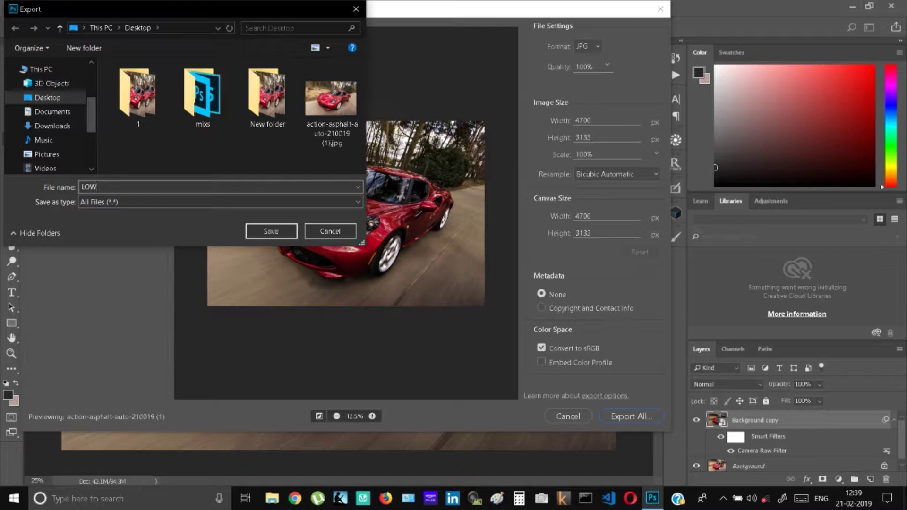
{"action": "left_click", "coordinate": [55, 103]}
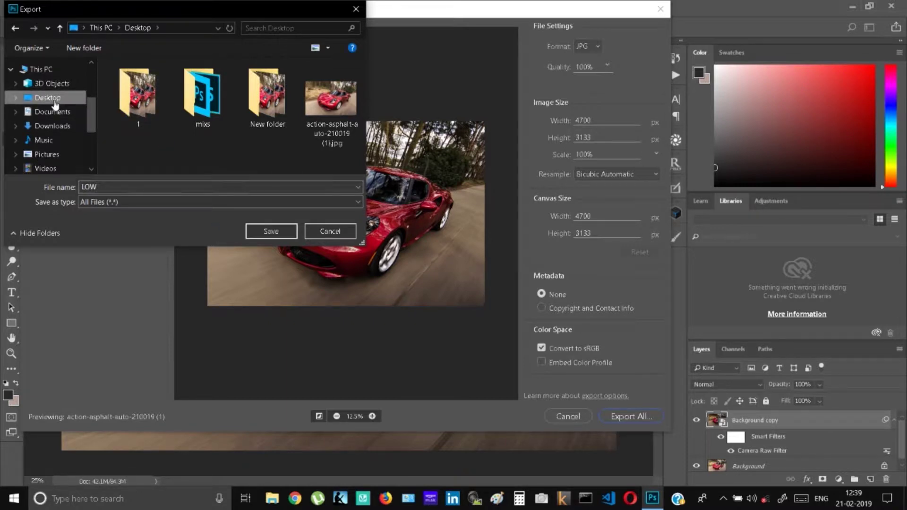
{"action": "left_click", "coordinate": [276, 232]}
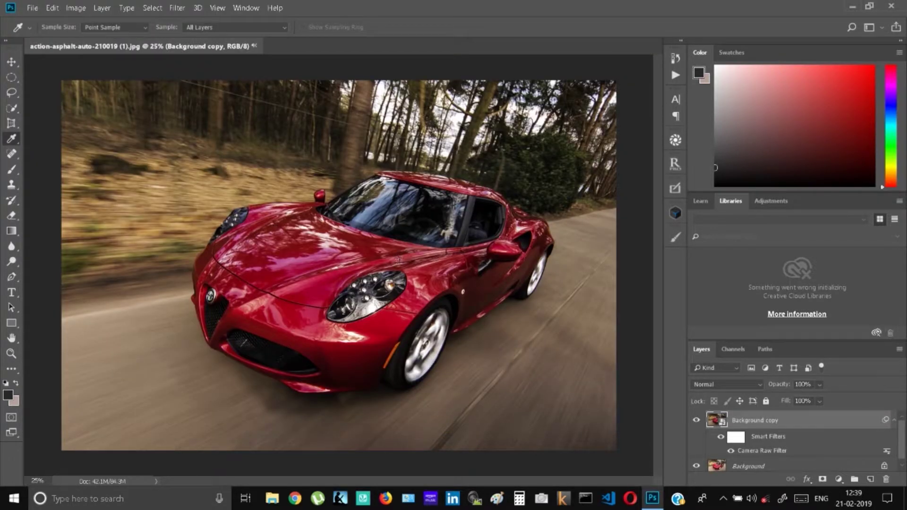
Reset the tone settings of the Background copy's Camera Raw smart filter to their defaults
{"action": "double_click", "coordinate": [767, 453]}
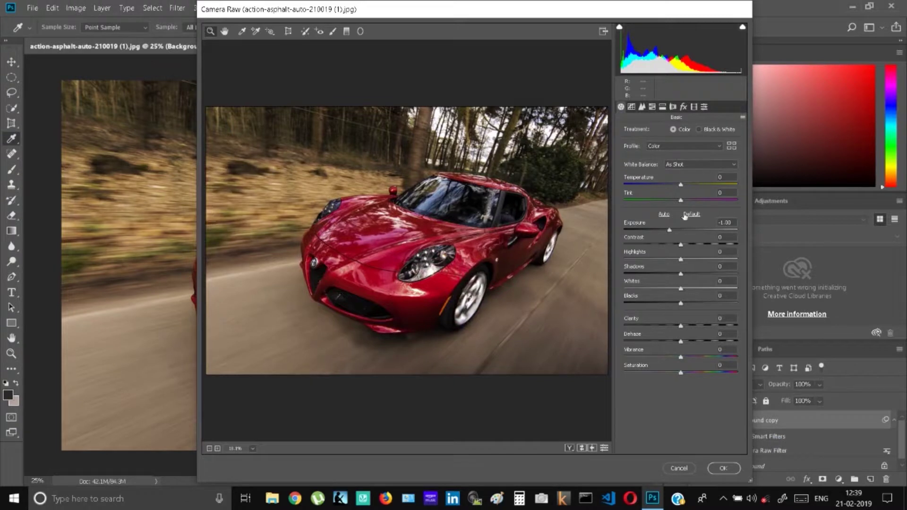
{"action": "left_click", "coordinate": [691, 215]}
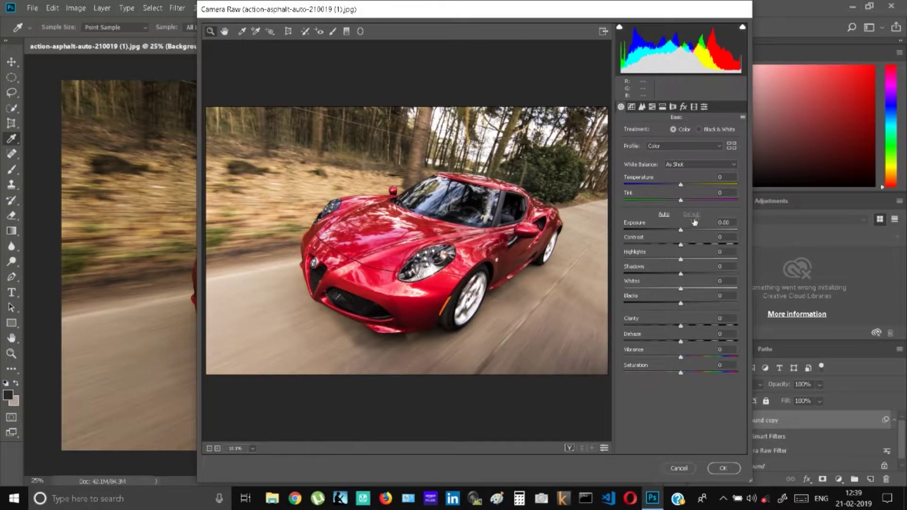
{"action": "left_click", "coordinate": [728, 472]}
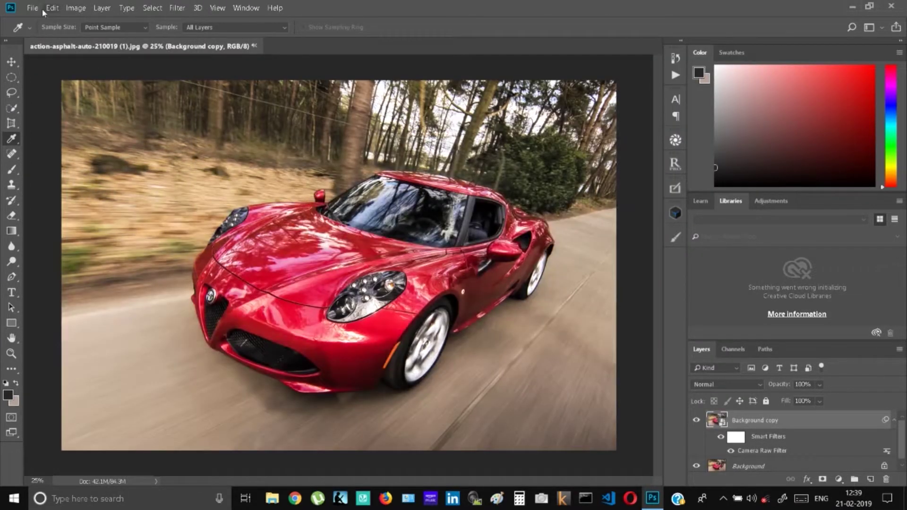
Export the image with default exposure as a JPG named NORMAL to the Desktop
{"action": "left_click", "coordinate": [32, 8]}
{"action": "mouse_move", "coordinate": [57, 161]}
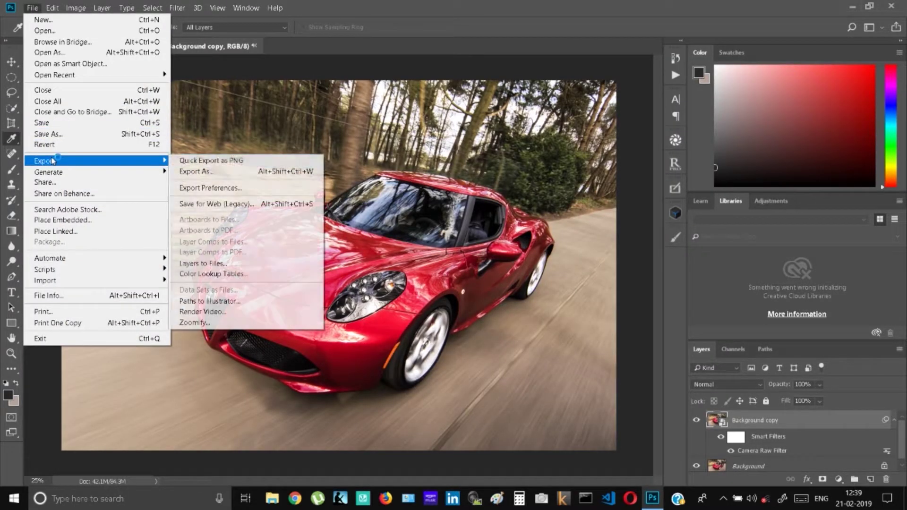
{"action": "left_click", "coordinate": [208, 170]}
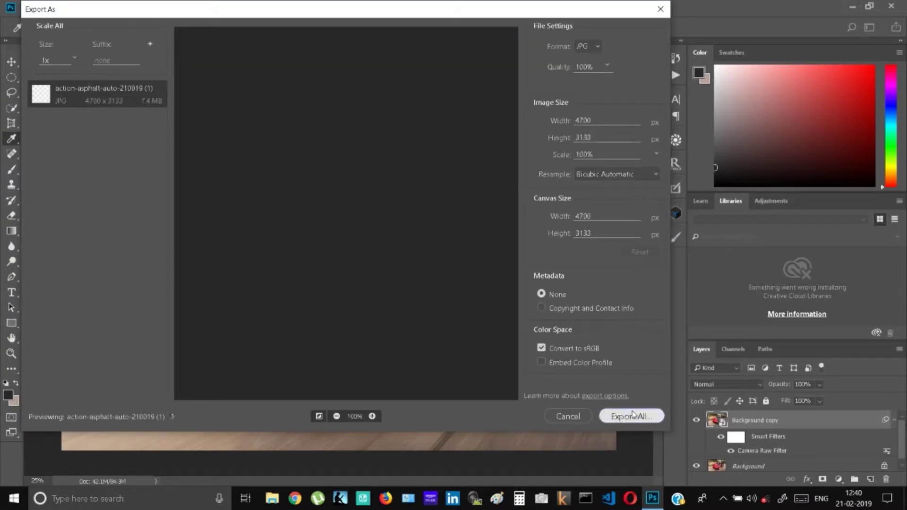
{"action": "left_click", "coordinate": [633, 415]}
{"action": "type", "text": "NO"}
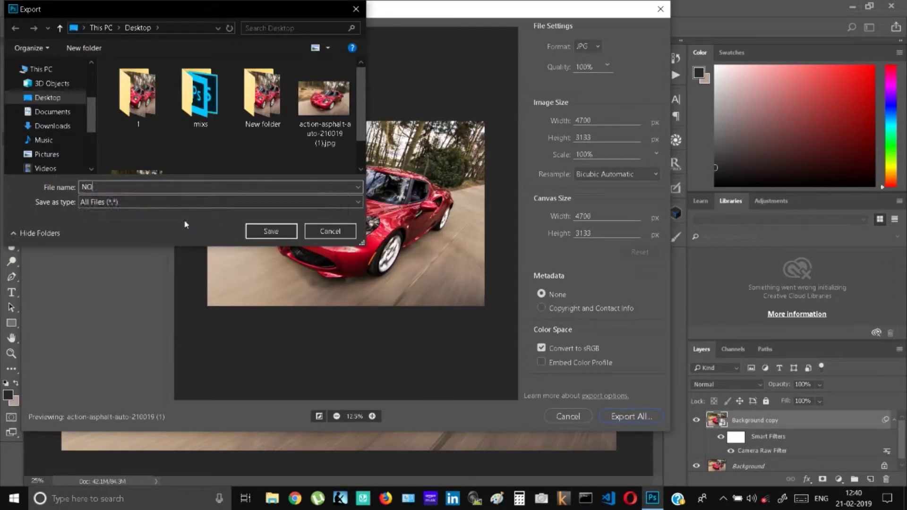
{"action": "type", "text": "RMAL"}
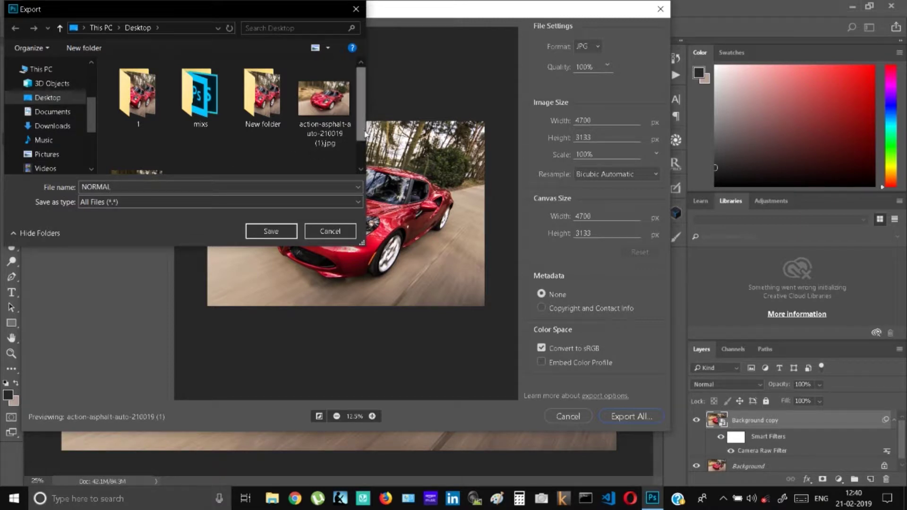
{"action": "scroll", "coordinate": [352, 142], "scroll_direction": "down", "scroll_amount": 1}
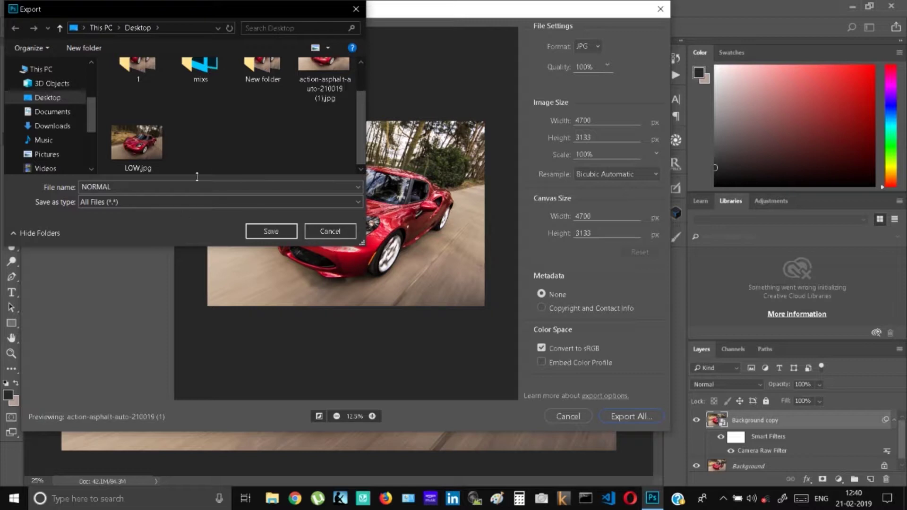
{"action": "left_click", "coordinate": [274, 233]}
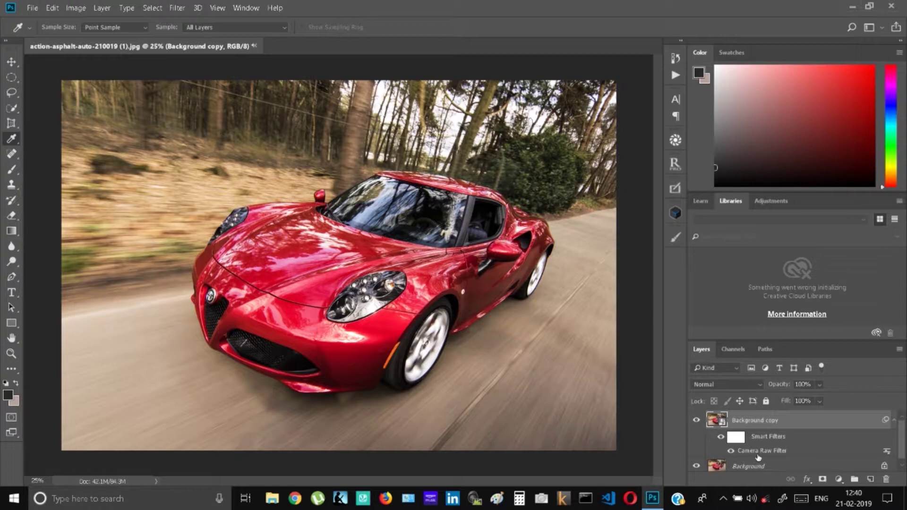
Apply the automatic tone adjustment in the Background copy's Camera Raw smart filter
{"action": "double_click", "coordinate": [758, 455]}
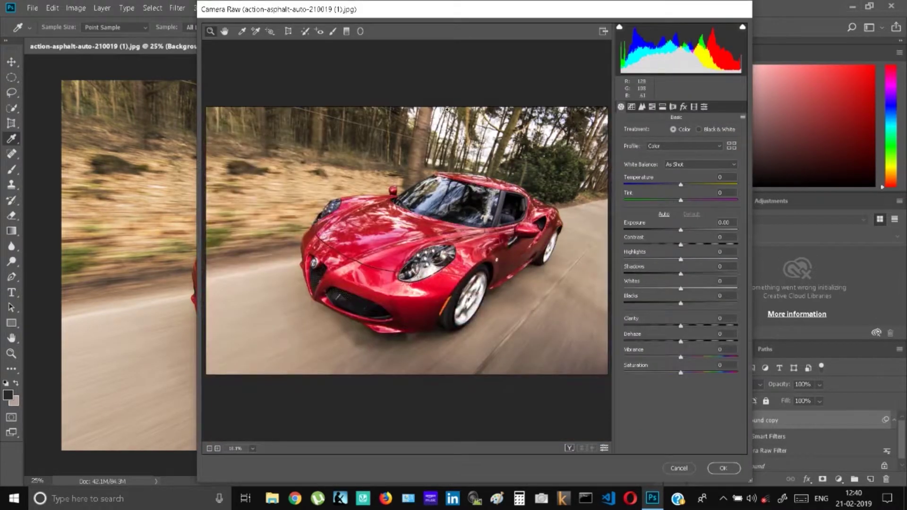
{"action": "left_click", "coordinate": [664, 215]}
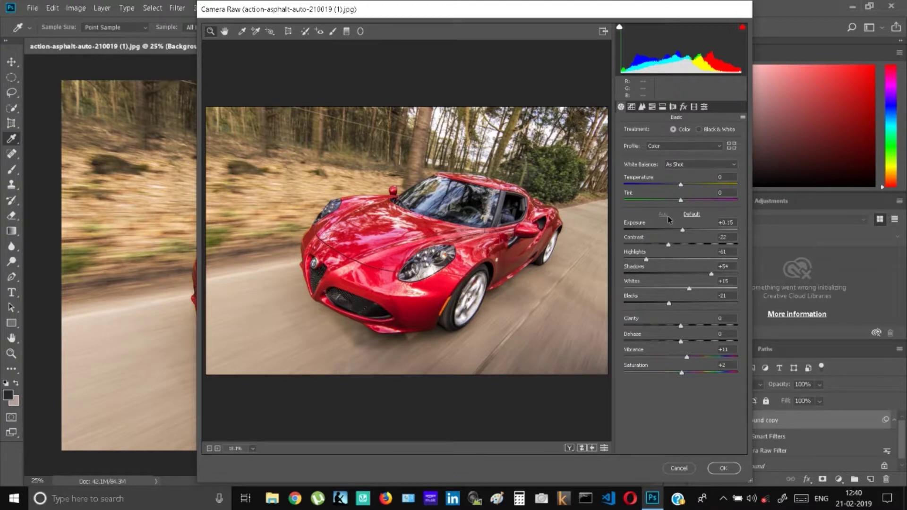
{"action": "left_click", "coordinate": [728, 470]}
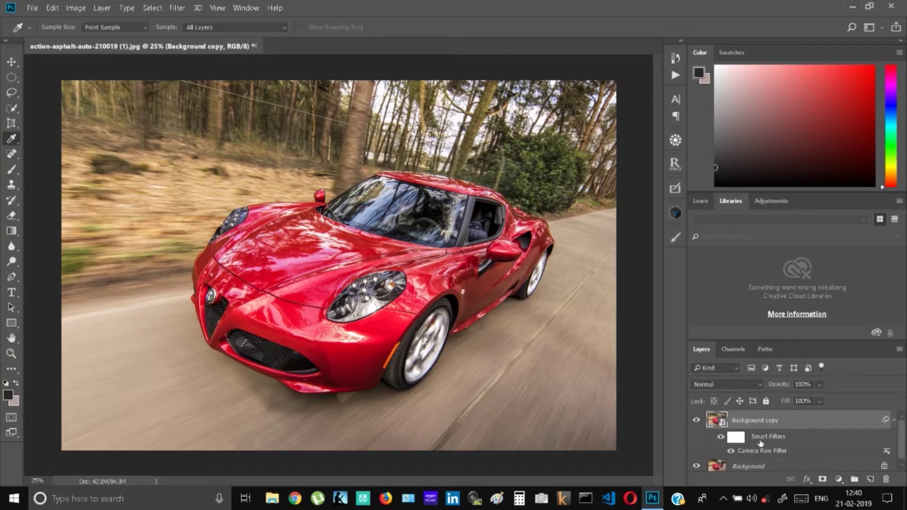
Export the image with the automatic tone adjustment as a JPG named HIGH to the Desktop
{"action": "left_click", "coordinate": [31, 8]}
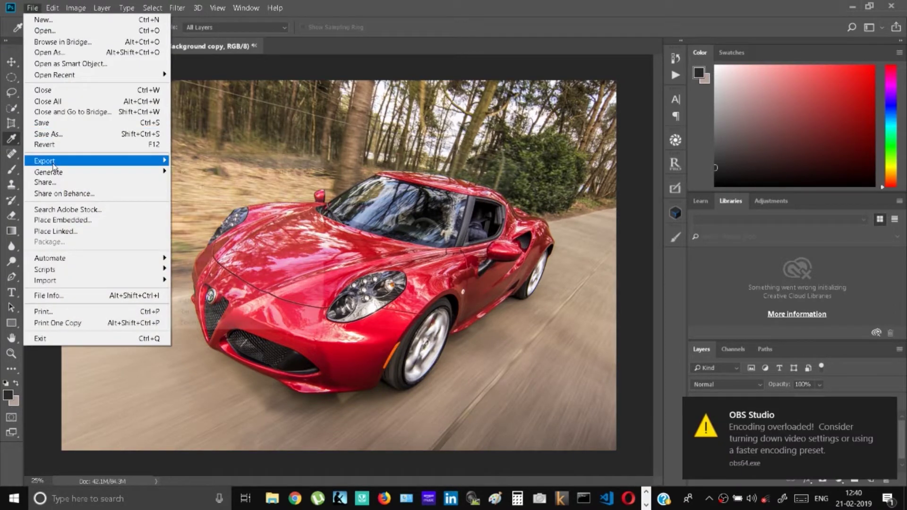
{"action": "mouse_move", "coordinate": [55, 167]}
{"action": "left_click", "coordinate": [177, 172]}
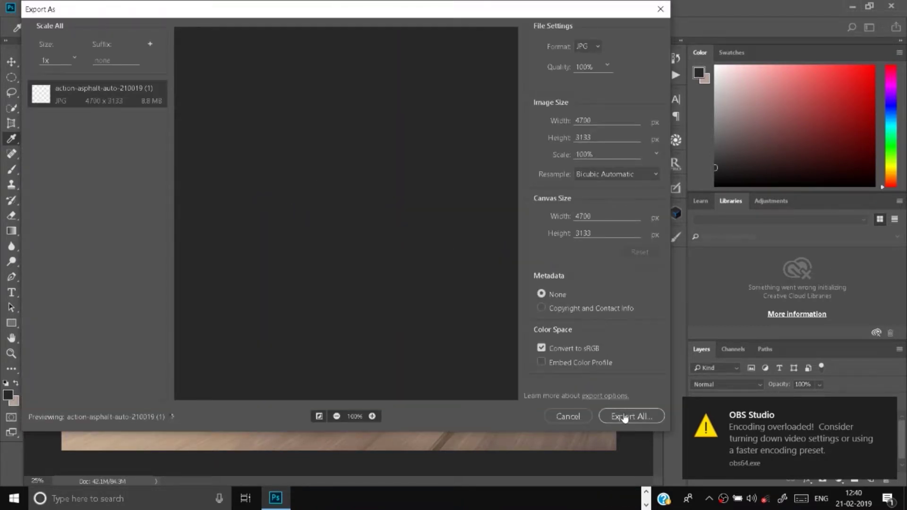
{"action": "left_click", "coordinate": [625, 417]}
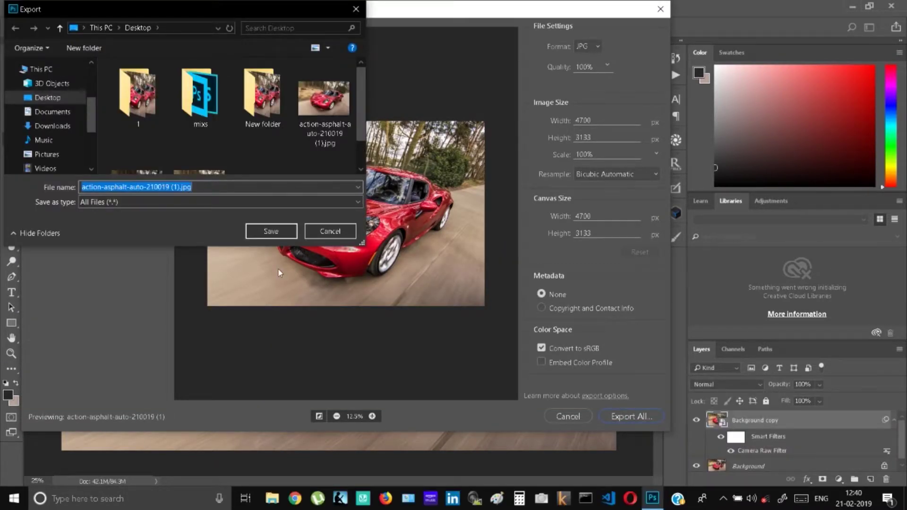
{"action": "type", "text": "HIGH"}
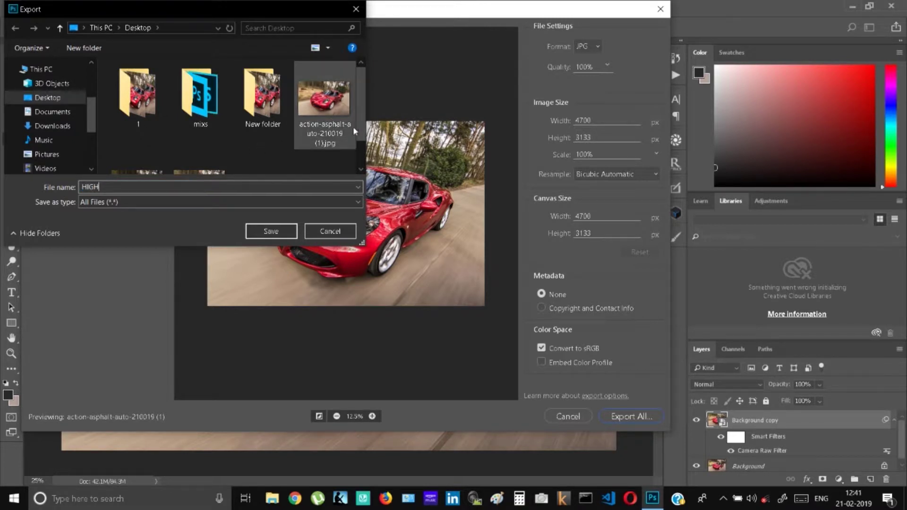
{"action": "scroll", "coordinate": [353, 126], "scroll_direction": "down", "scroll_amount": 2}
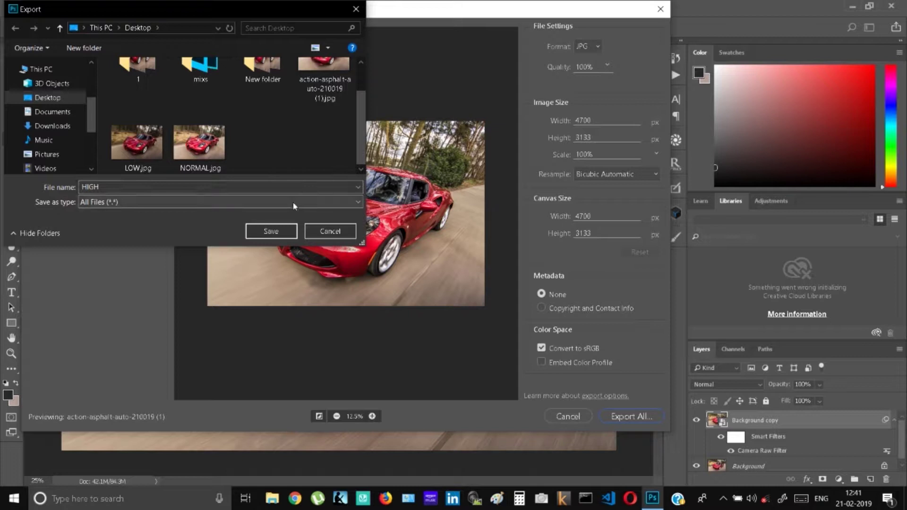
{"action": "left_click", "coordinate": [270, 231]}
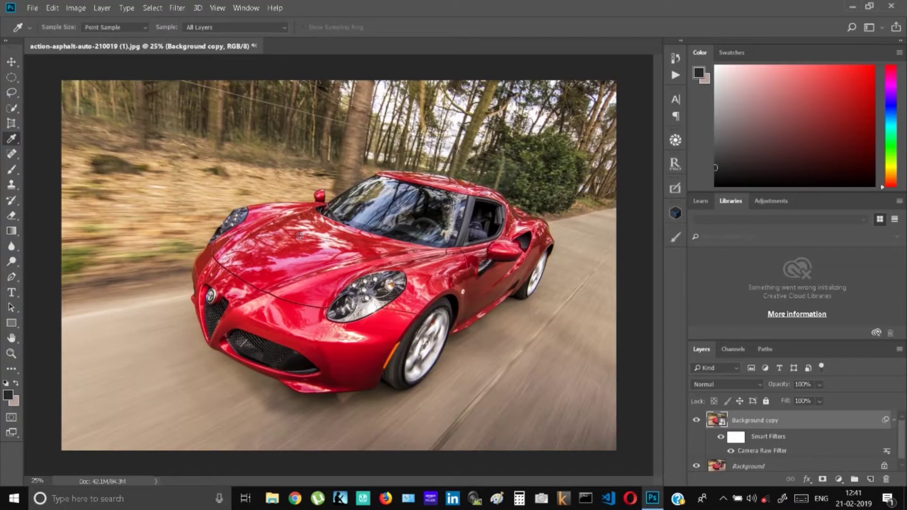
Start Merge to HDR Efex Pro 2 and select HIGH.jpg, LOW.jpg and NORMAL.jpg on the Desktop as source files
{"action": "left_click", "coordinate": [33, 8]}
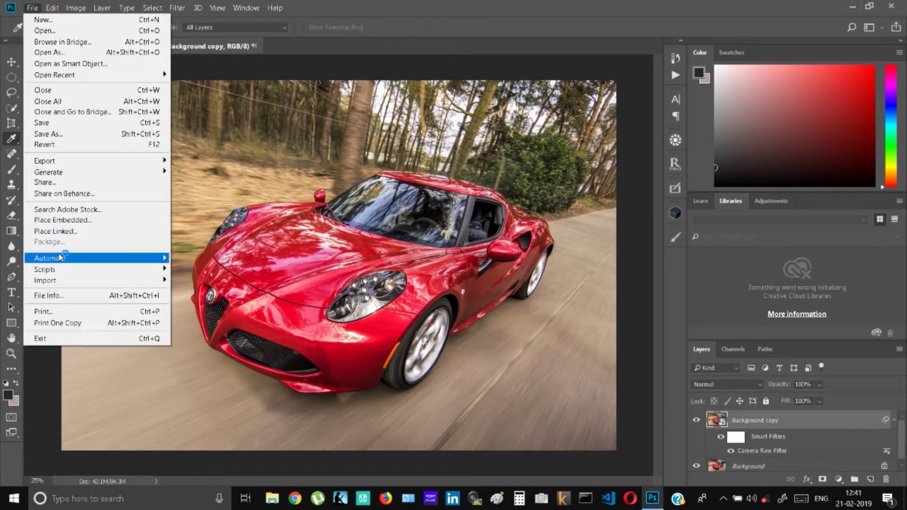
{"action": "mouse_move", "coordinate": [59, 258]}
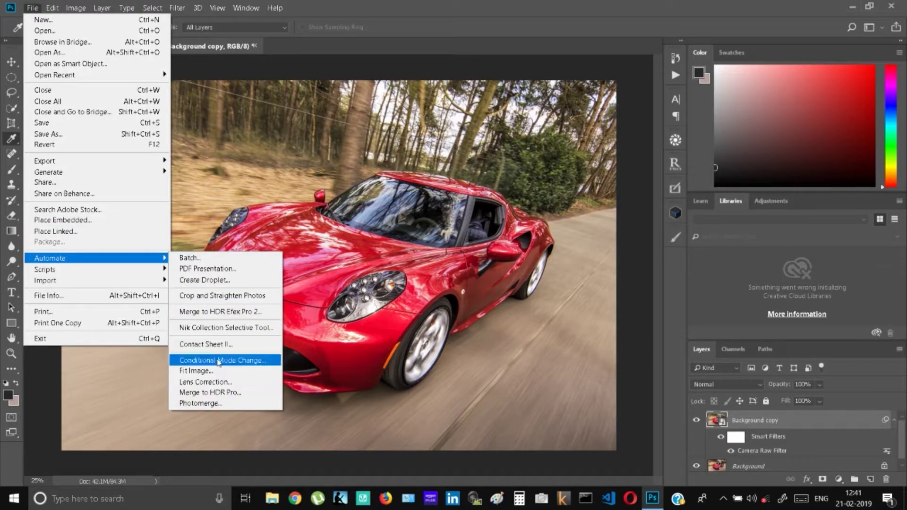
{"action": "left_click", "coordinate": [220, 312]}
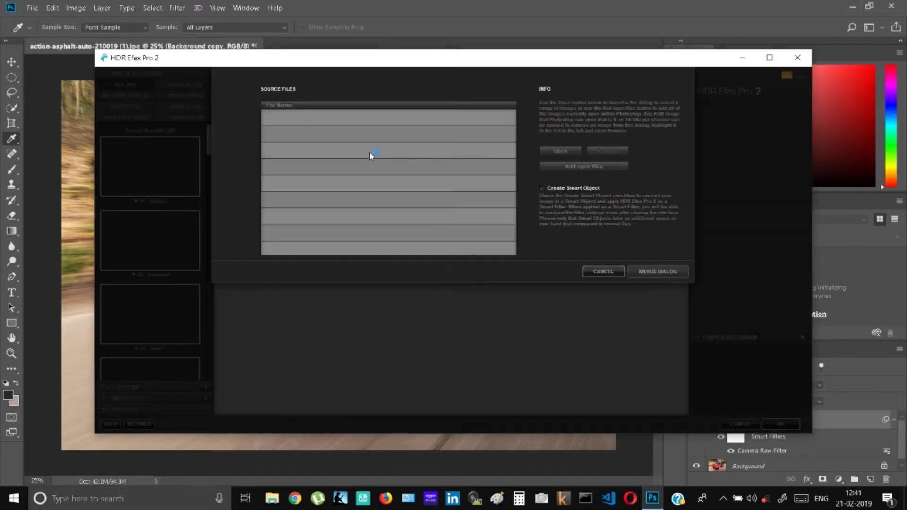
{"action": "left_click", "coordinate": [559, 152]}
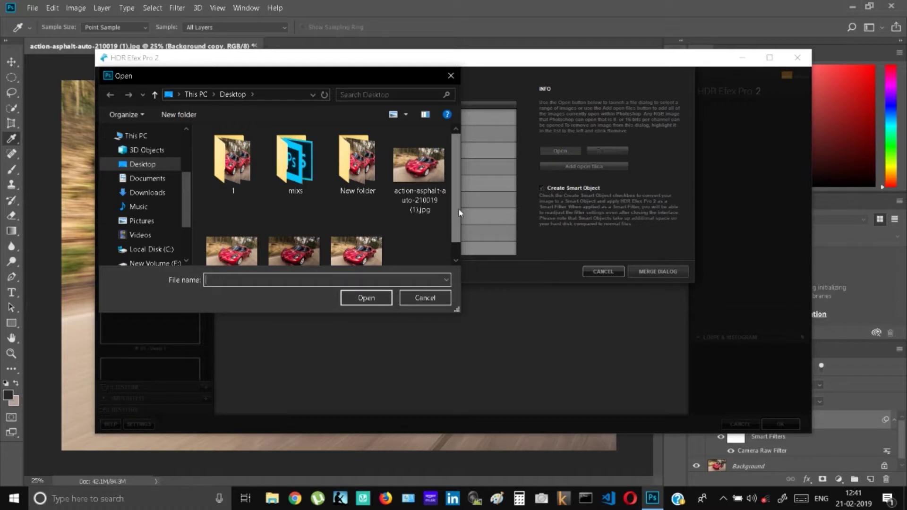
{"action": "scroll", "coordinate": [458, 209], "scroll_direction": "down", "scroll_amount": 1}
{"action": "left_click_drag", "start_coordinate": [428, 240], "coordinate": [206, 251]}
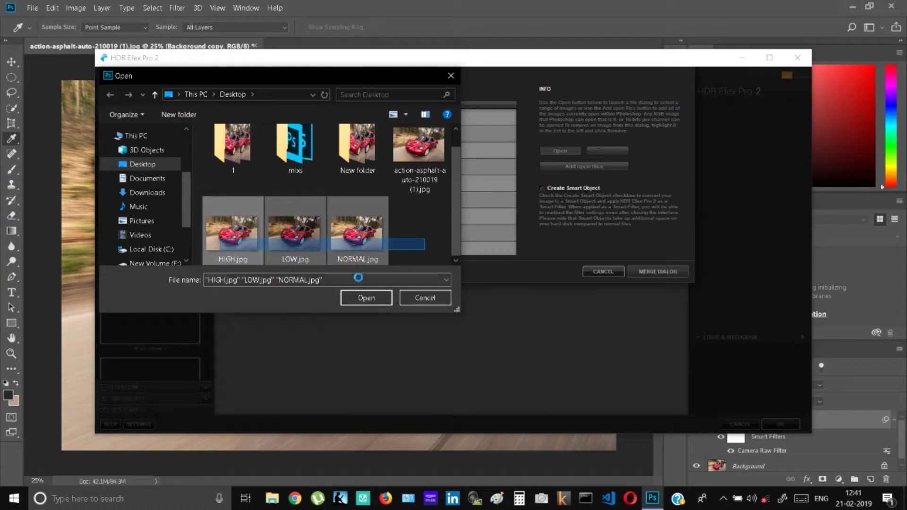
{"action": "right_click", "coordinate": [223, 236]}
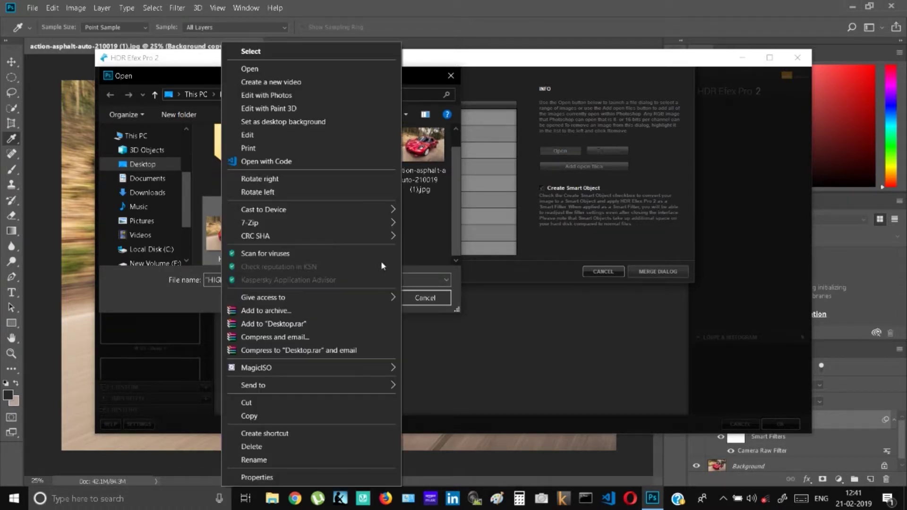
{"action": "left_click", "coordinate": [258, 70]}
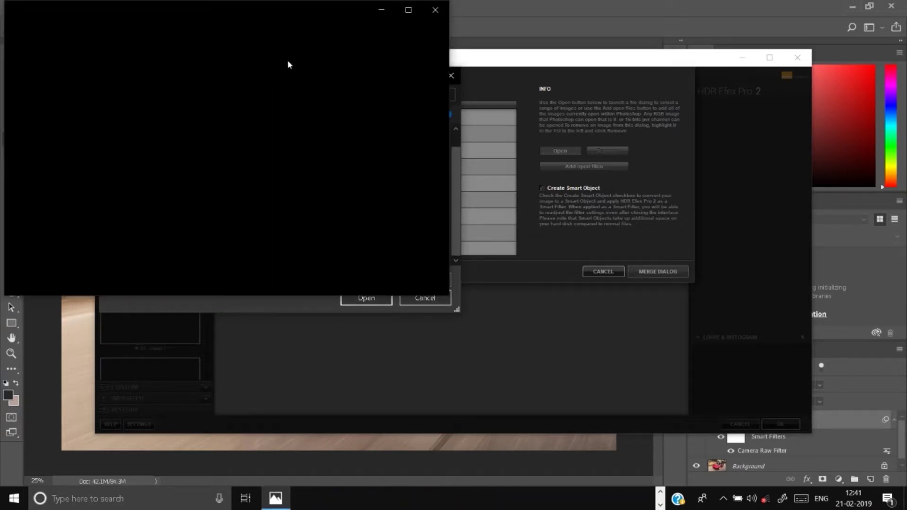
{"action": "left_click", "coordinate": [436, 7]}
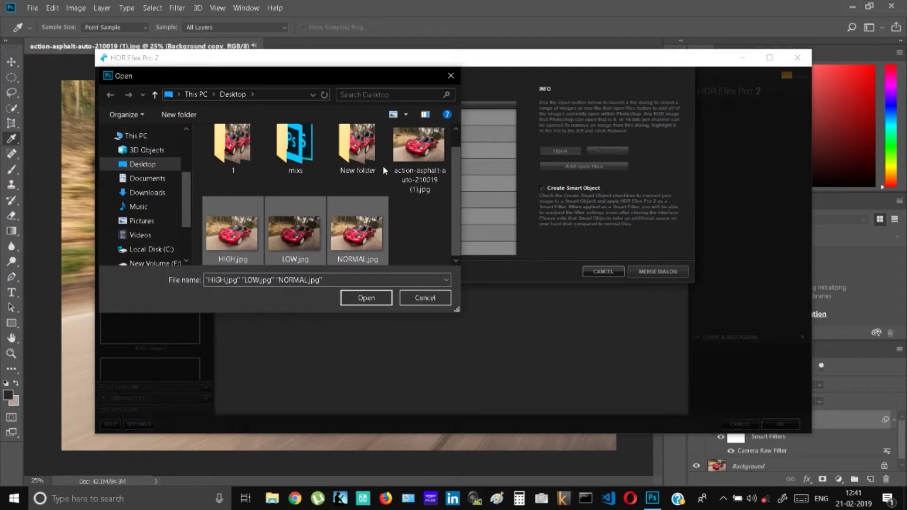
Load the three selected exposure images as source files and proceed to the merge settings
{"action": "left_click", "coordinate": [371, 299]}
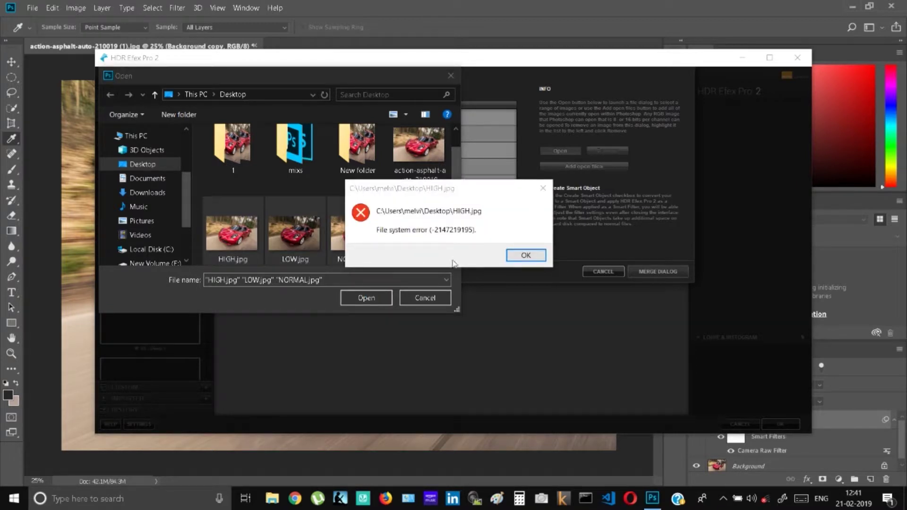
{"action": "left_click", "coordinate": [523, 255]}
{"action": "left_click", "coordinate": [380, 306]}
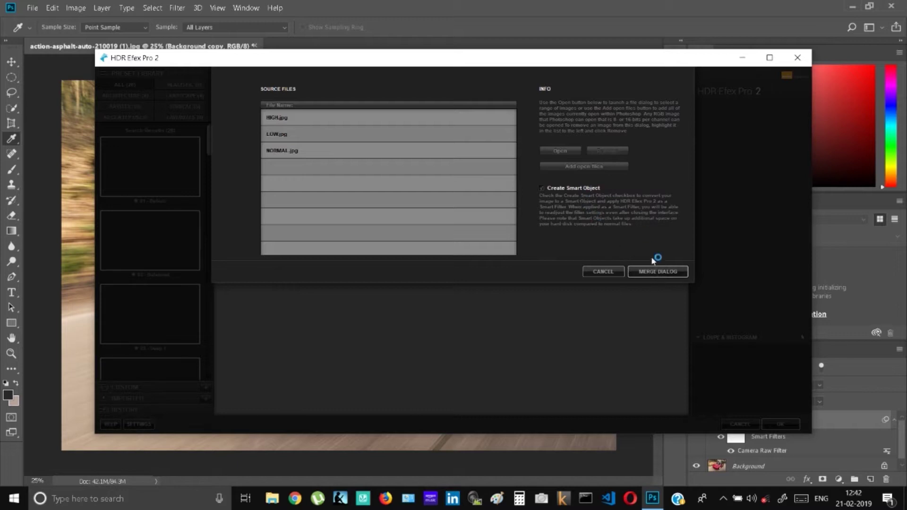
{"action": "left_click", "coordinate": [661, 272]}
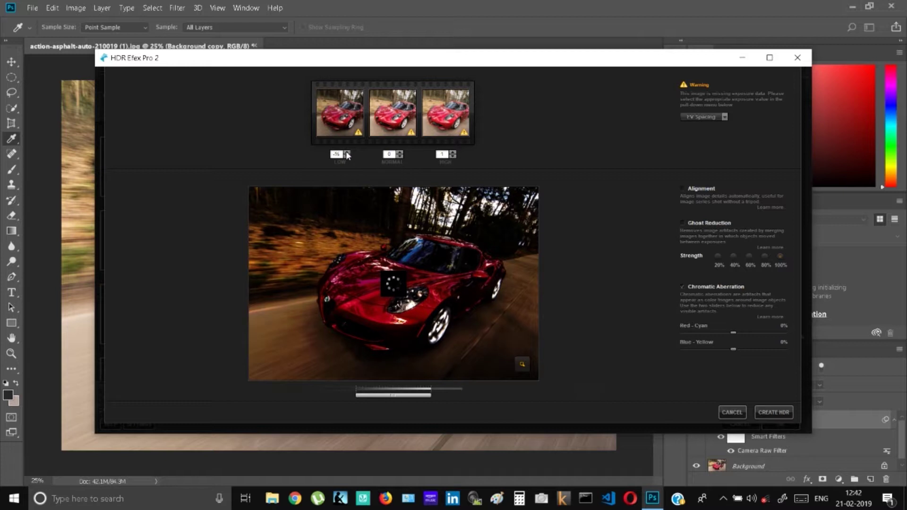
Adjust the exposure values of the LOW and NORMAL images, keep HIGH at 1, and shift the merge preview's brightness range
{"action": "left_click", "coordinate": [347, 153]}
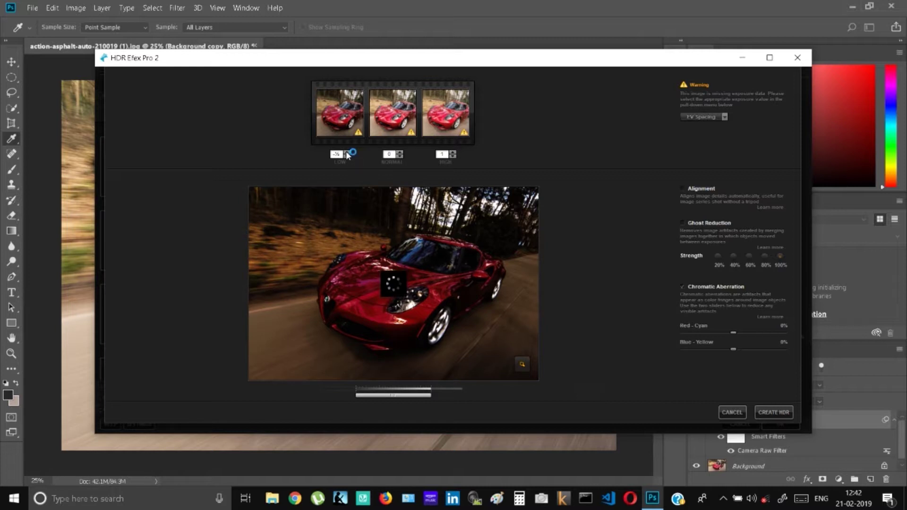
{"action": "left_click", "coordinate": [400, 155]}
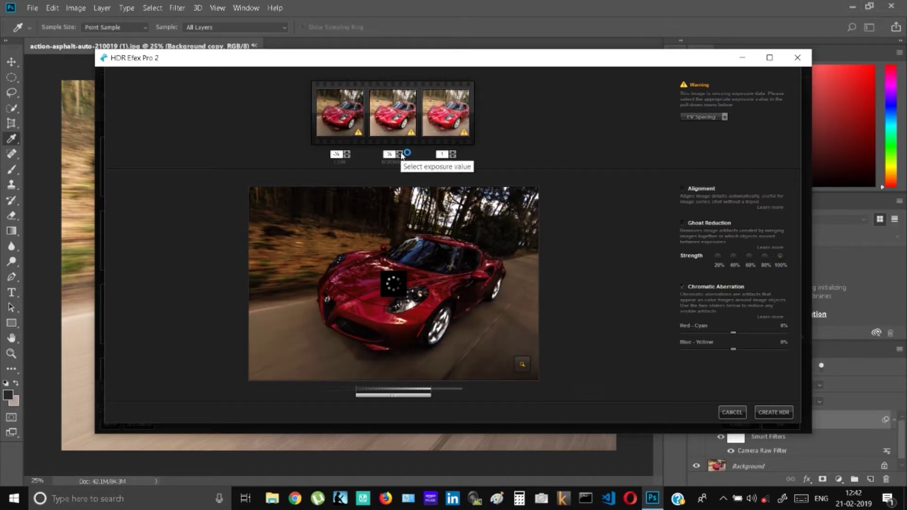
{"action": "left_click", "coordinate": [452, 157]}
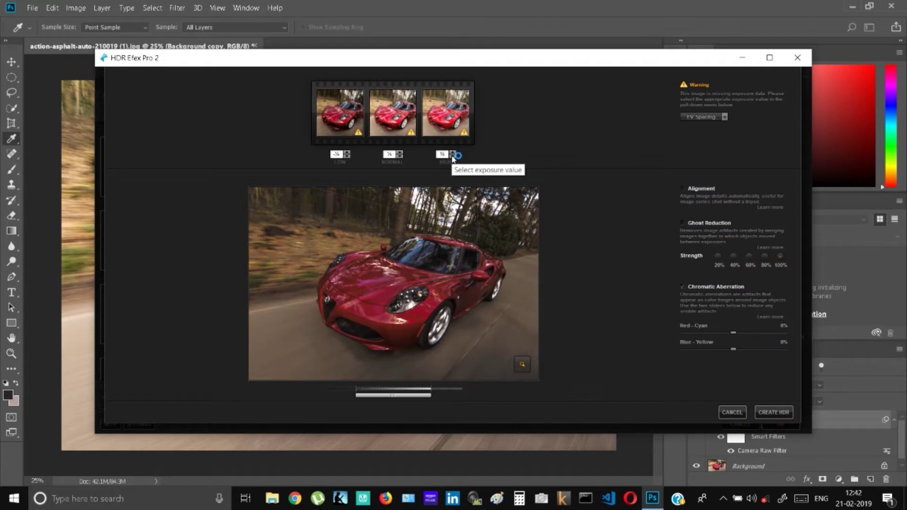
{"action": "left_click", "coordinate": [453, 153]}
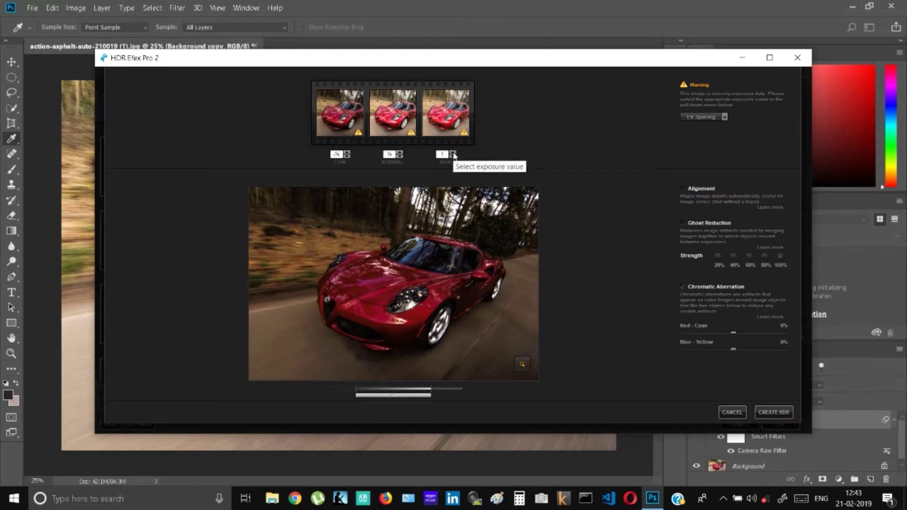
{"action": "left_click_drag", "start_coordinate": [430, 395], "coordinate": [441, 396]}
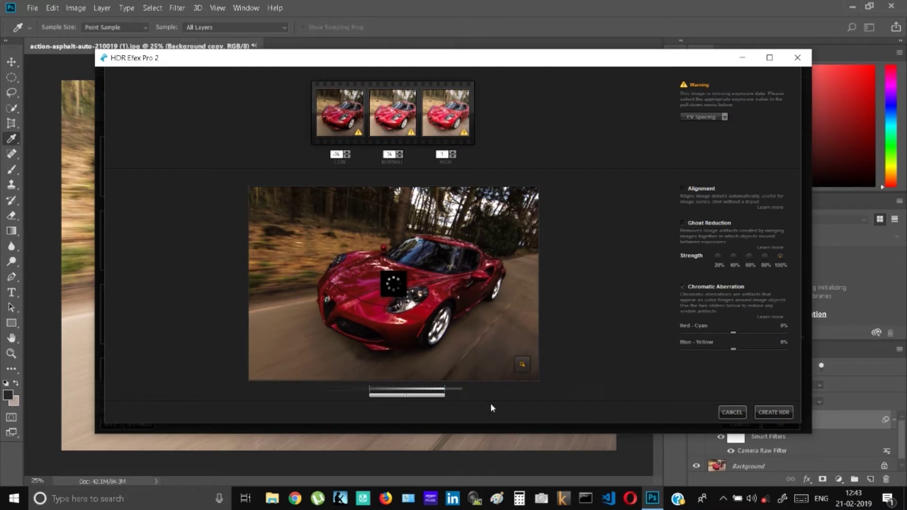
Turn on Alignment for the three exposures and create the merged HDR image
{"action": "left_click", "coordinate": [697, 269]}
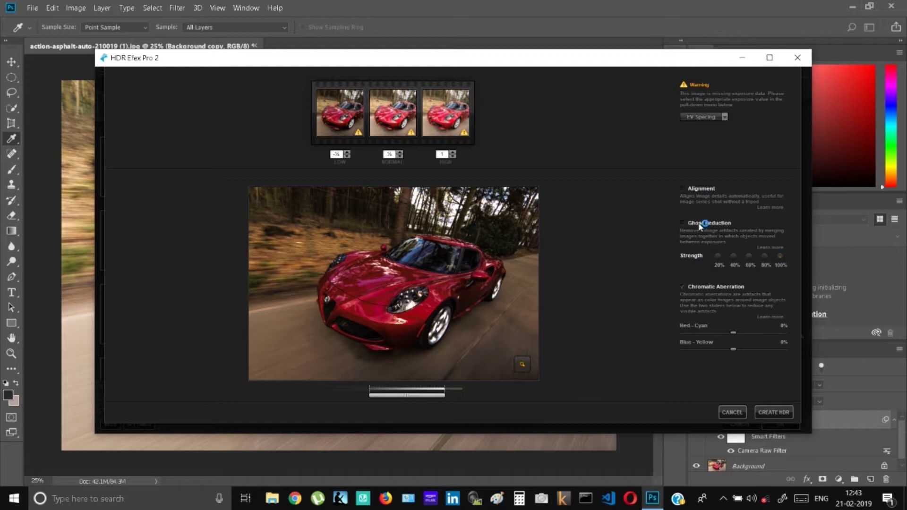
{"action": "left_click", "coordinate": [683, 189]}
{"action": "left_click", "coordinate": [733, 306]}
{"action": "left_click", "coordinate": [777, 414]}
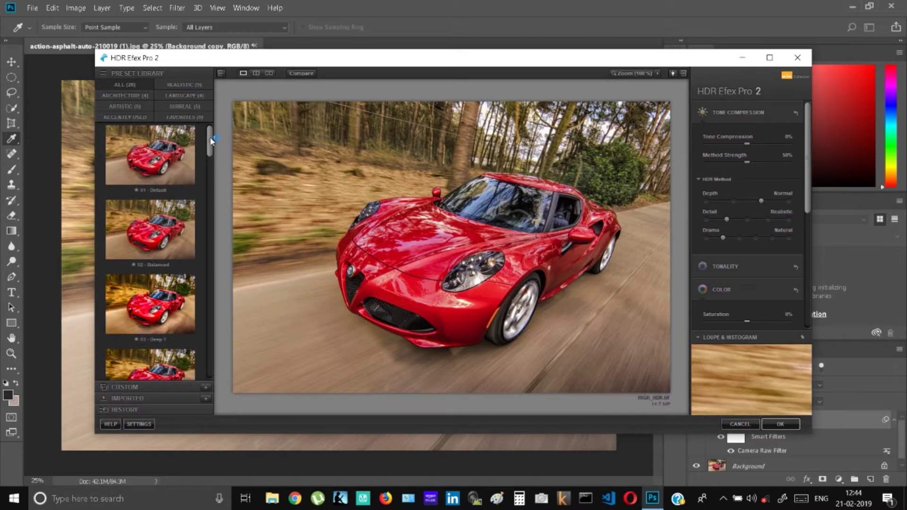
Try the 02 - Balanced and 03 - Deep 1 presets on the merged HDR image
{"action": "scroll", "coordinate": [210, 137], "scroll_direction": "up", "scroll_amount": 1}
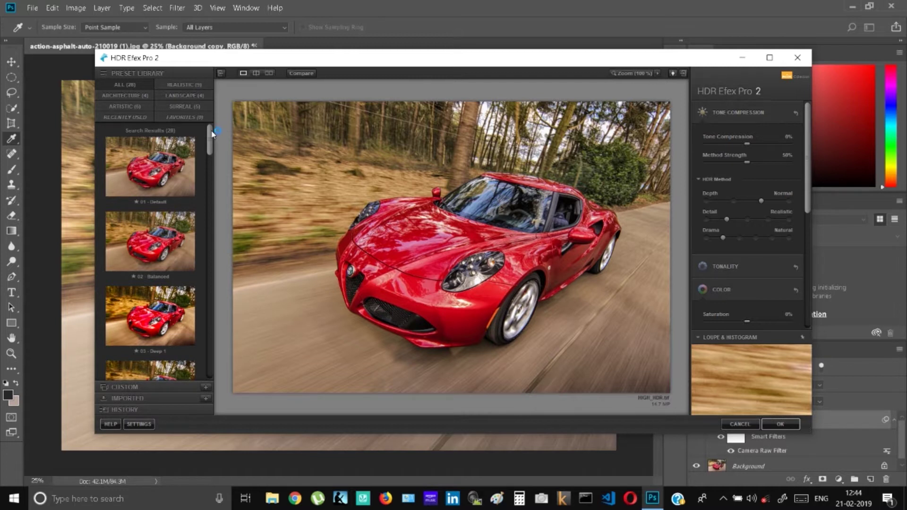
{"action": "scroll", "coordinate": [213, 140], "scroll_direction": "down", "scroll_amount": 3}
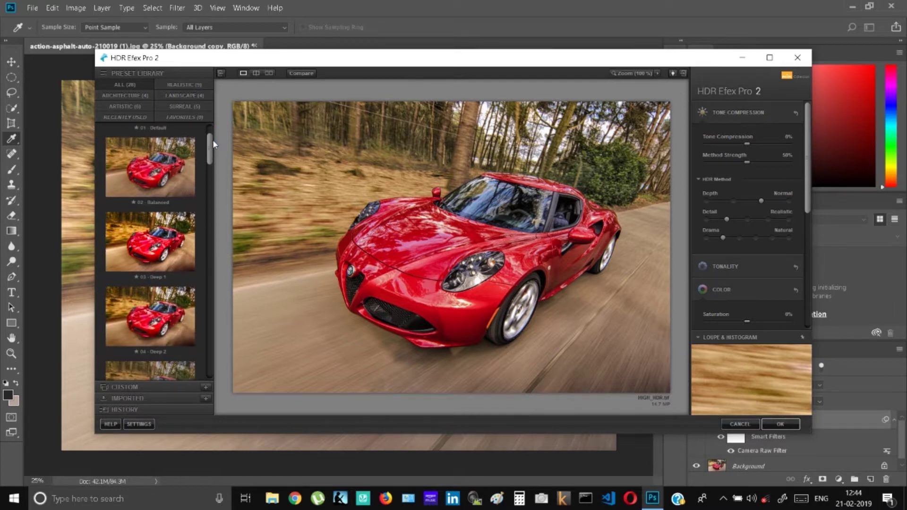
{"action": "left_click", "coordinate": [160, 171]}
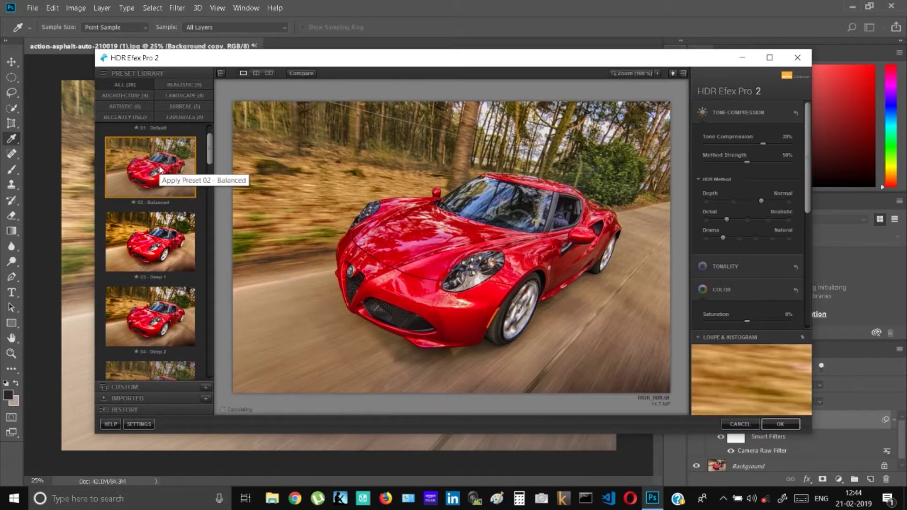
{"action": "scroll", "coordinate": [208, 159], "scroll_direction": "down", "scroll_amount": 3}
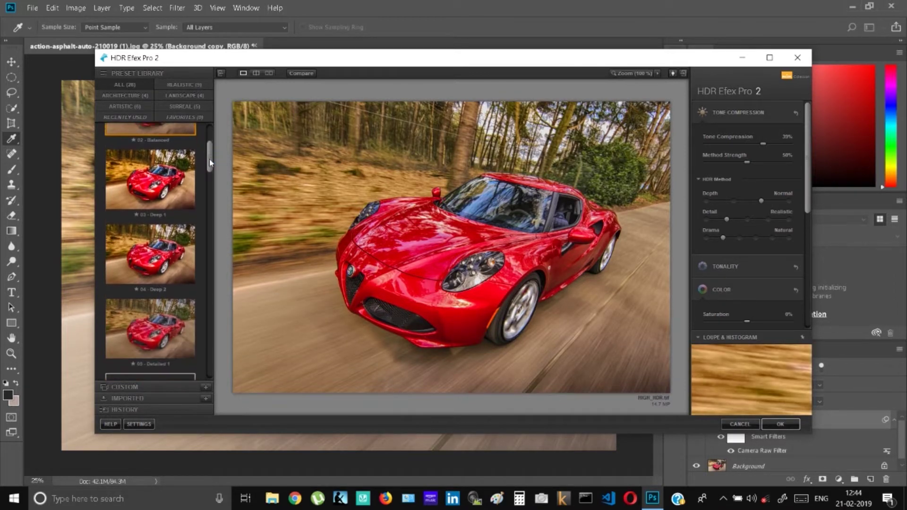
{"action": "left_click", "coordinate": [178, 190]}
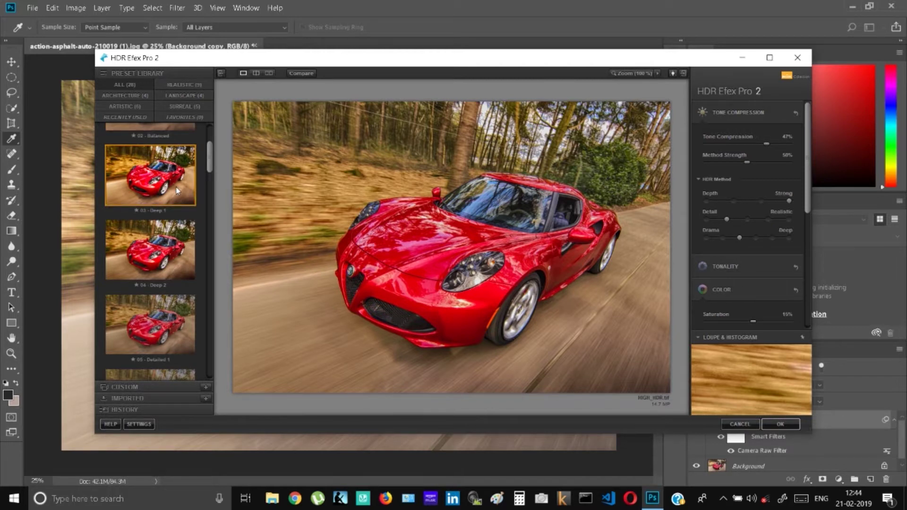
{"action": "scroll", "coordinate": [211, 172], "scroll_direction": "up", "scroll_amount": 3}
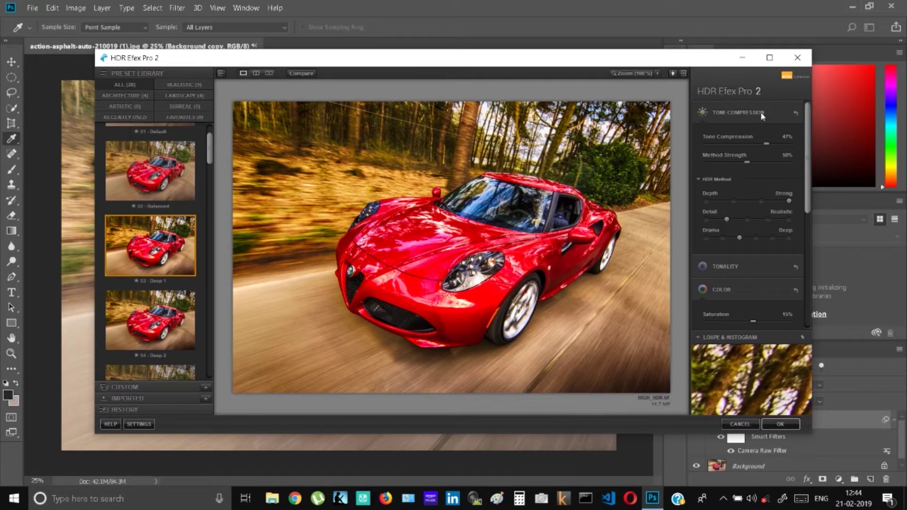
Switch the HDR image back to the 02 - Balanced preset
{"action": "left_click_drag", "start_coordinate": [809, 133], "coordinate": [811, 175]}
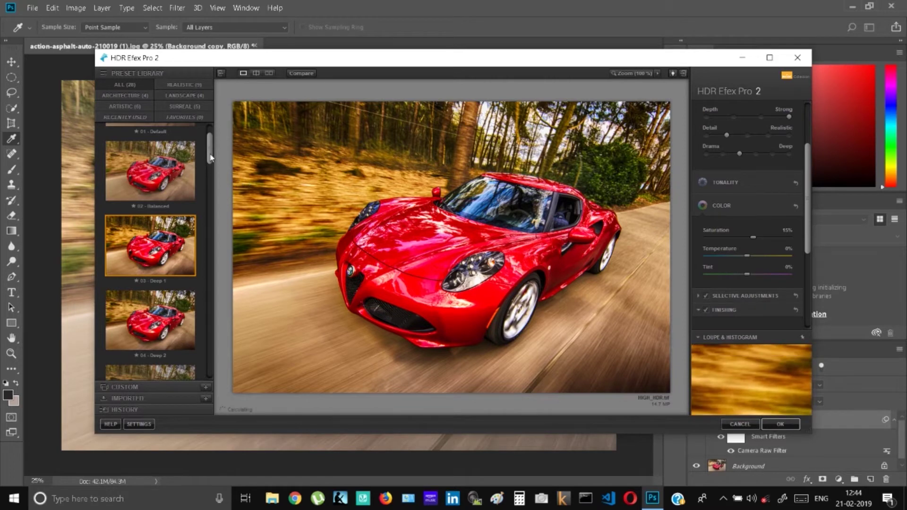
{"action": "mouse_move", "coordinate": [210, 148]}
{"action": "left_mouse_down"}
{"action": "mouse_move", "coordinate": [210, 138]}
{"action": "mouse_move", "coordinate": [214, 148]}
{"action": "left_mouse_up"}
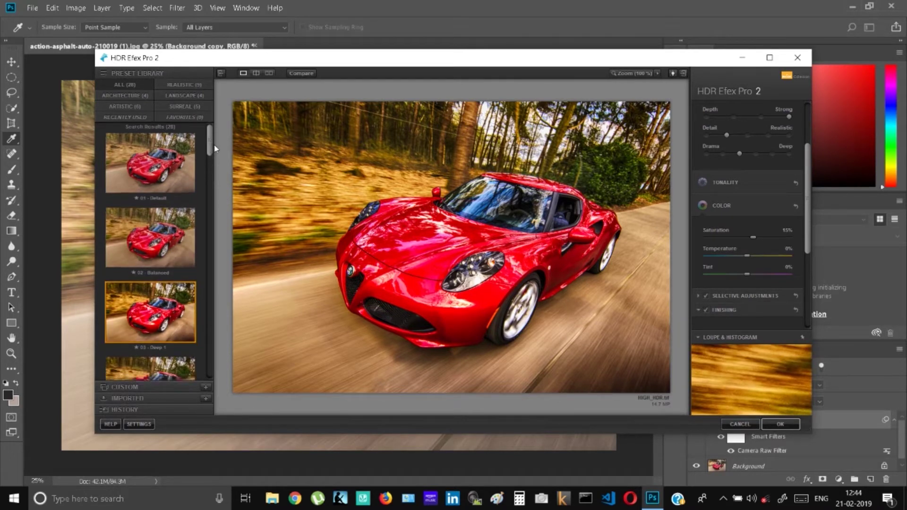
{"action": "left_click", "coordinate": [157, 253]}
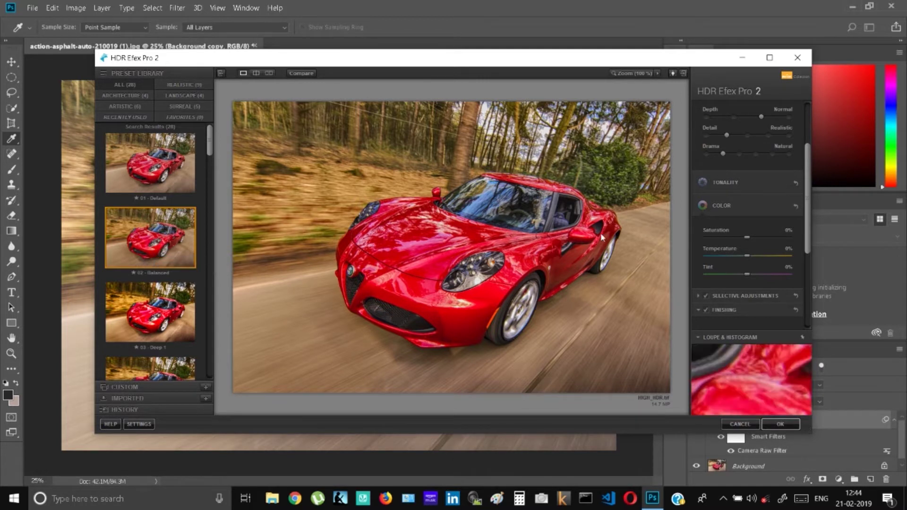
Apply the 04 - Deep 2 preset to the HDR image
{"action": "mouse_move", "coordinate": [209, 143]}
{"action": "left_mouse_down"}
{"action": "mouse_move", "coordinate": [208, 267]}
{"action": "mouse_move", "coordinate": [215, 151]}
{"action": "left_mouse_up"}
{"action": "left_click", "coordinate": [173, 164]}
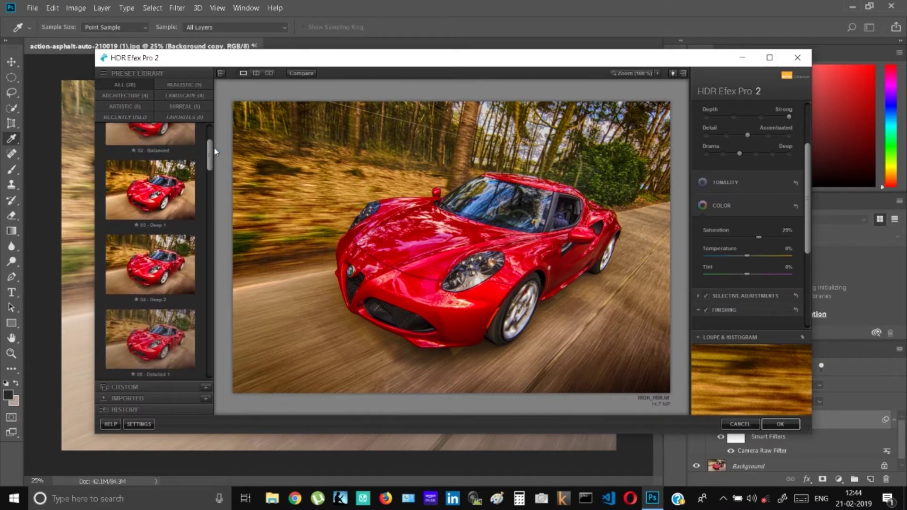
{"action": "left_click", "coordinate": [173, 267]}
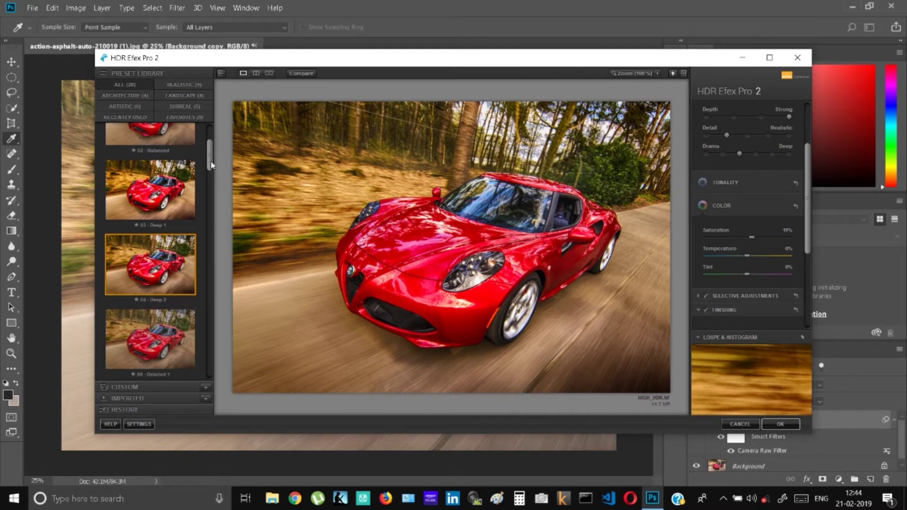
Switch the HDR image to the 02 - Balanced preset and apply the HDR Efex Pro 2 result to the document
{"action": "left_click_drag", "start_coordinate": [211, 160], "coordinate": [210, 149]}
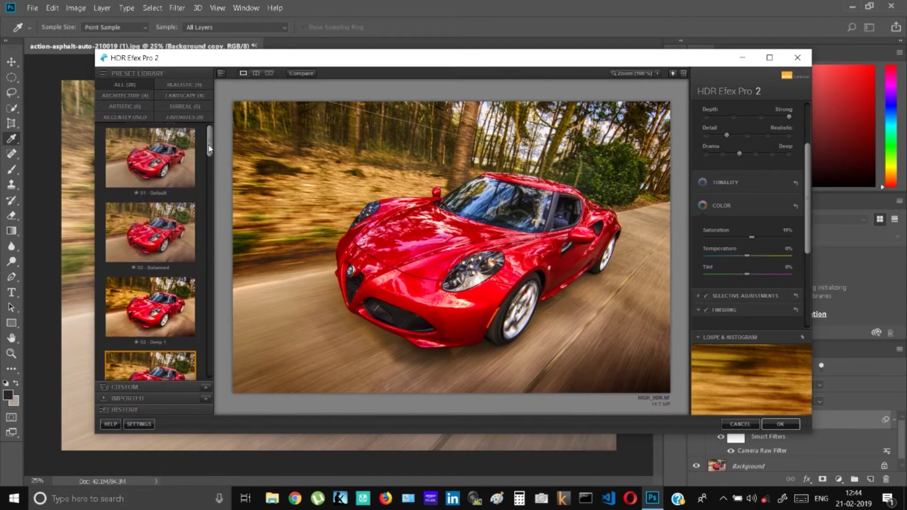
{"action": "left_click", "coordinate": [162, 237]}
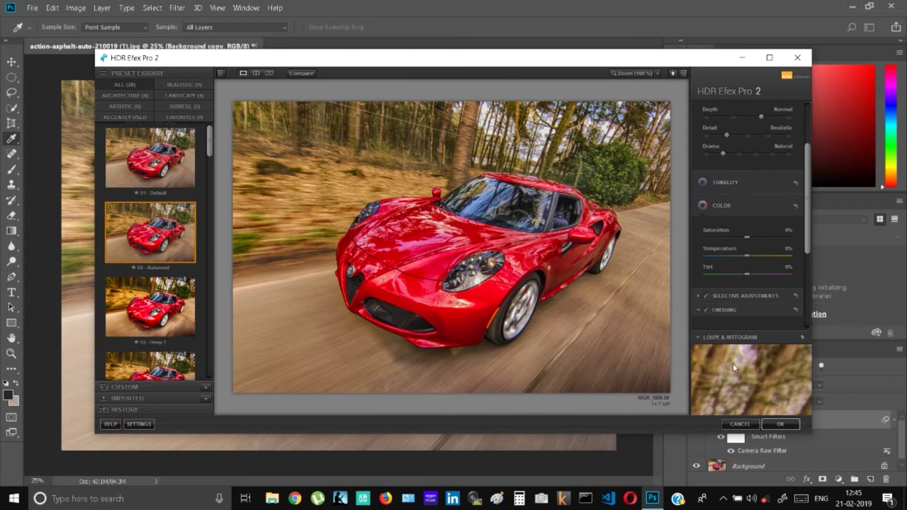
{"action": "left_click", "coordinate": [787, 425]}
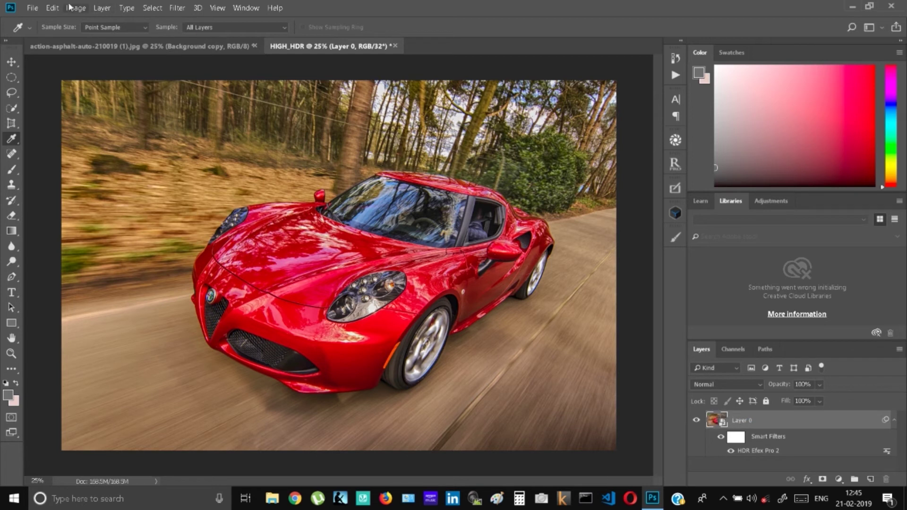
{"action": "left_click", "coordinate": [842, 479]}
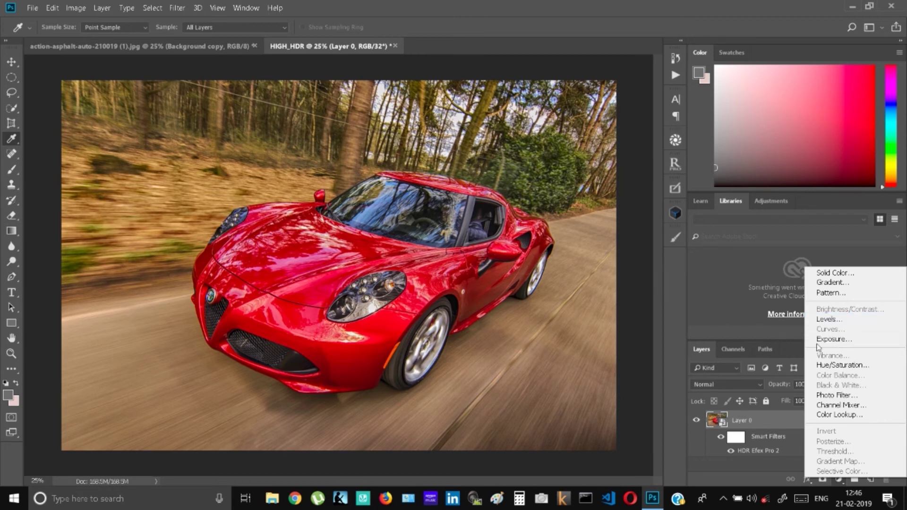
{"action": "left_click", "coordinate": [708, 471]}
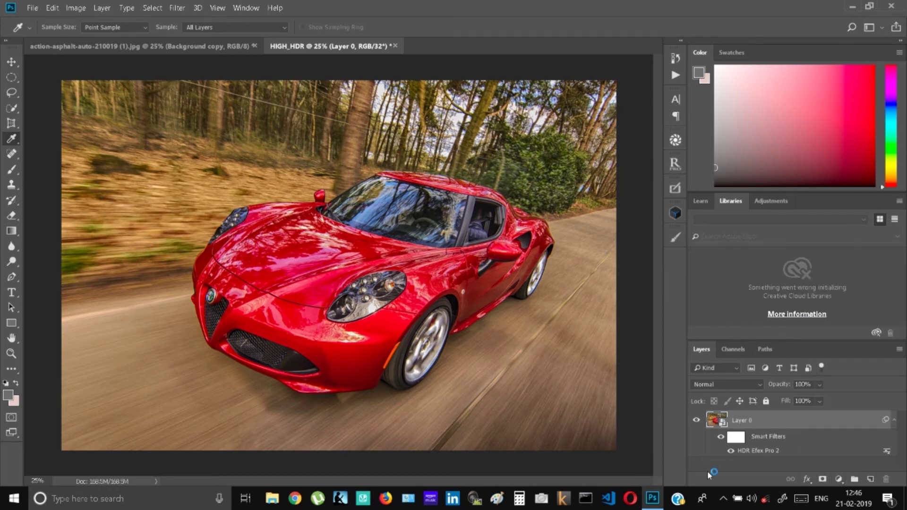
Convert the HIGH_HDR image to 8 Bits/Channel, merging its layers before the depth change
{"action": "left_click", "coordinate": [75, 8]}
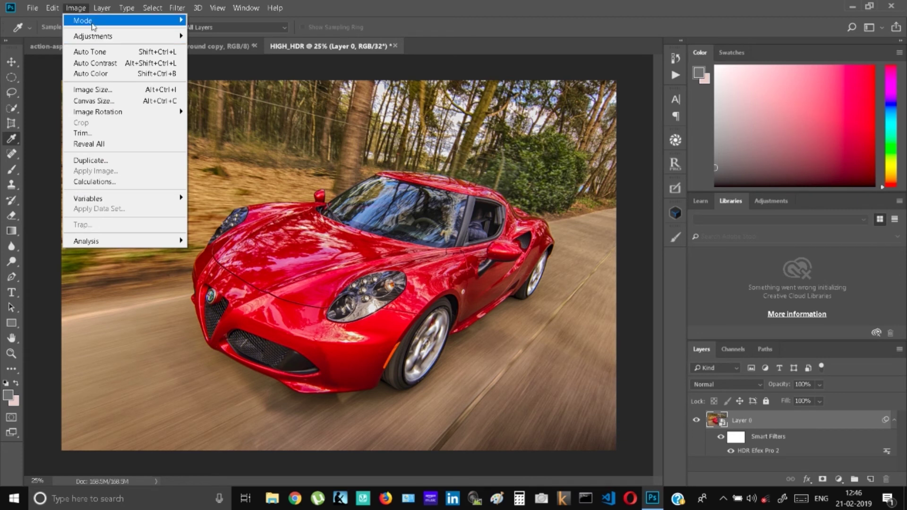
{"action": "mouse_move", "coordinate": [93, 22]}
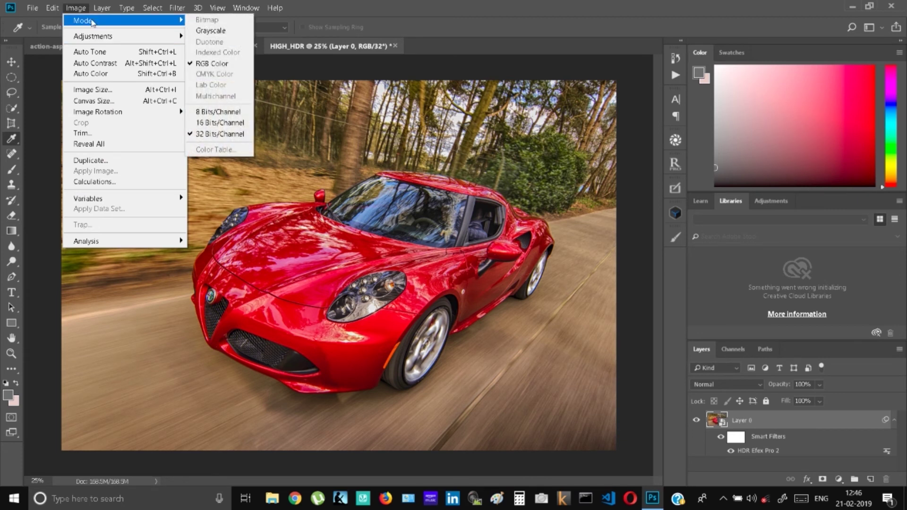
{"action": "left_click", "coordinate": [215, 112]}
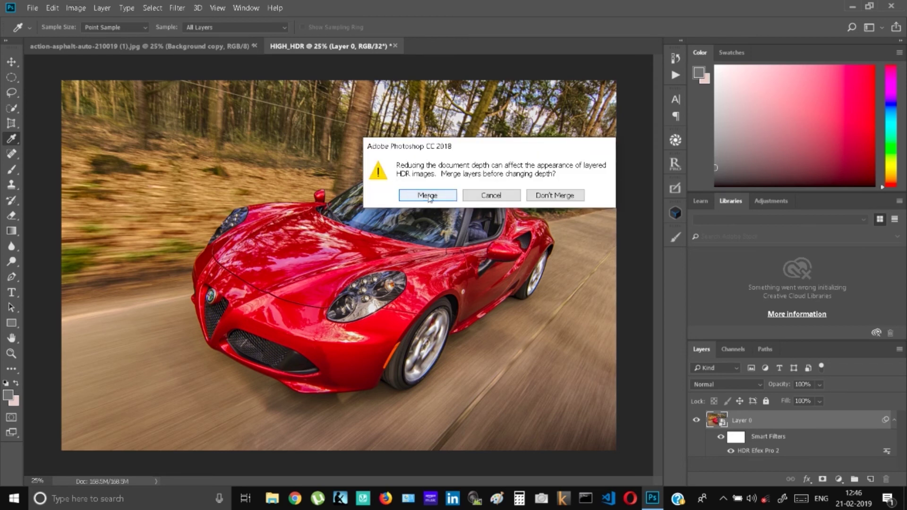
{"action": "left_click", "coordinate": [427, 195]}
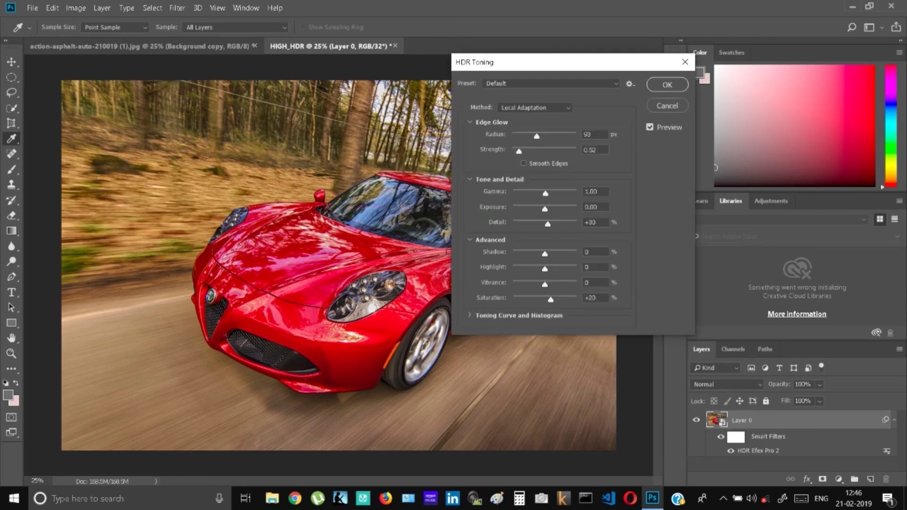
Set the HDR Toning method to Exposure and Gamma and apply the toning to the image
{"action": "left_click", "coordinate": [526, 108]}
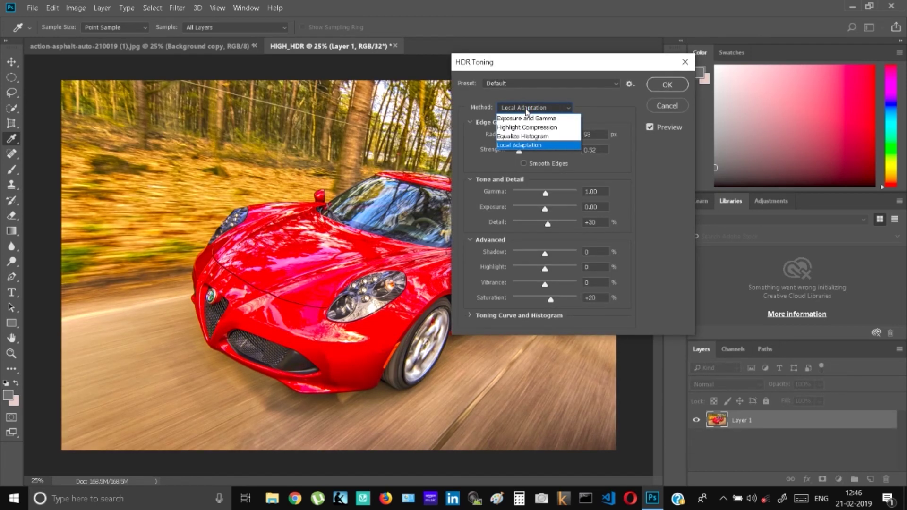
{"action": "left_click", "coordinate": [527, 118]}
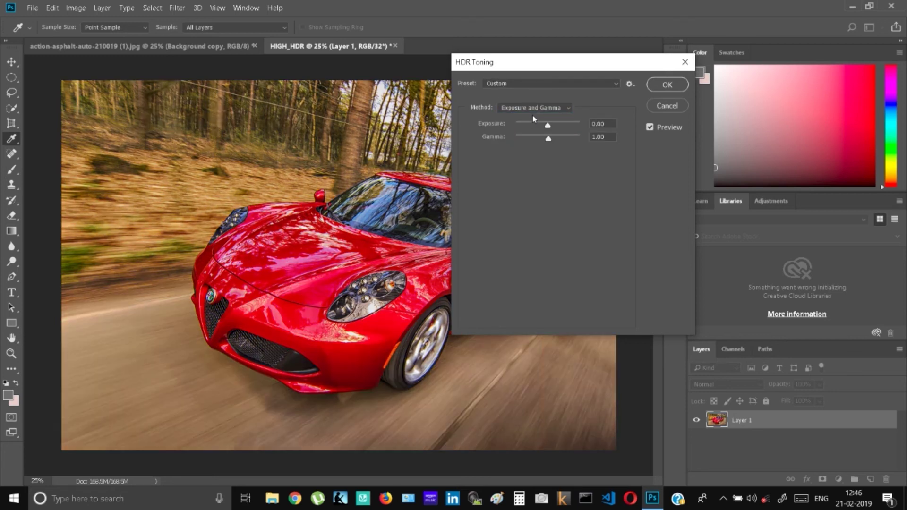
{"action": "left_click", "coordinate": [663, 86]}
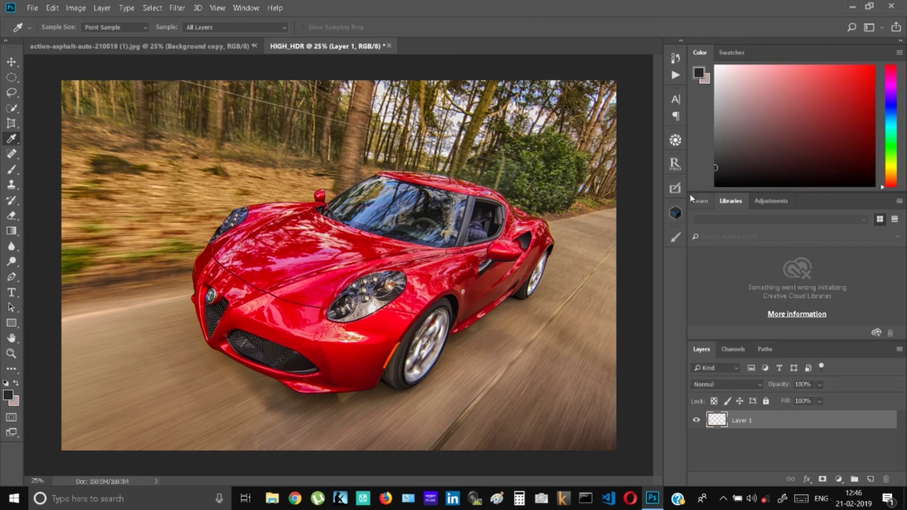